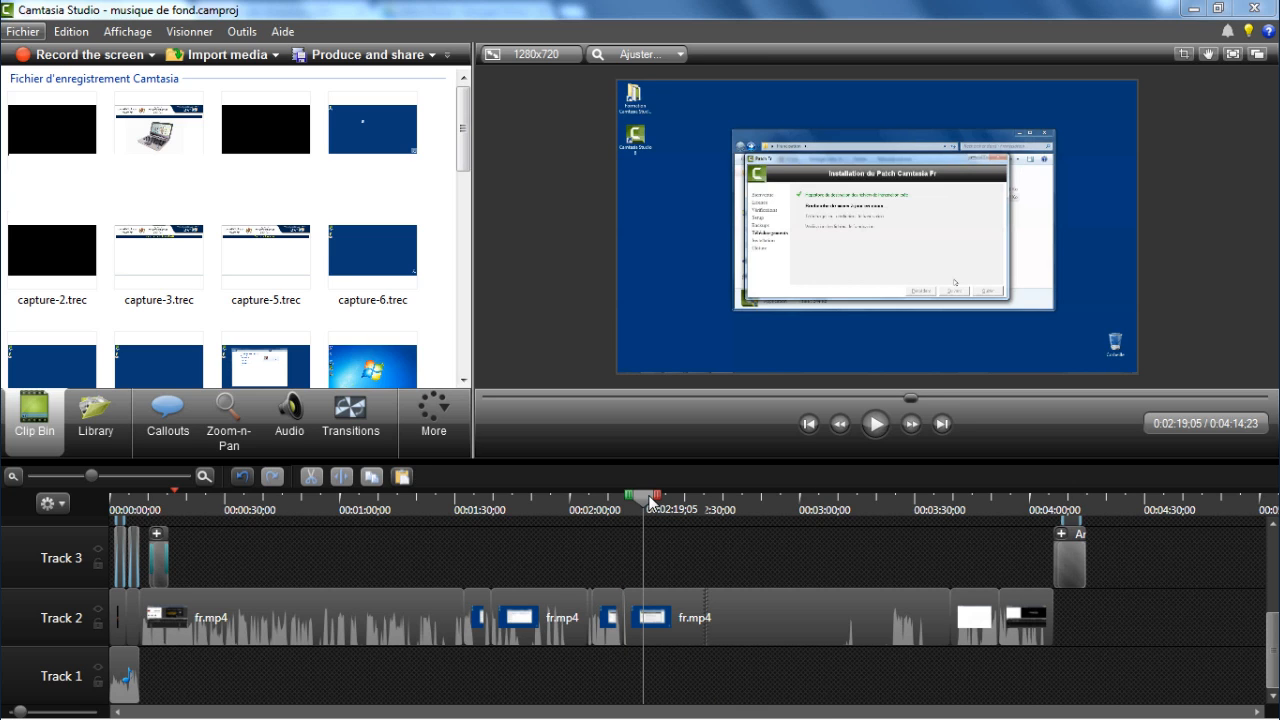
Preview the patch installation footage from 0:02:14;05 to examine the section without narration.
left_click_drag(650, 500, 622, 505)
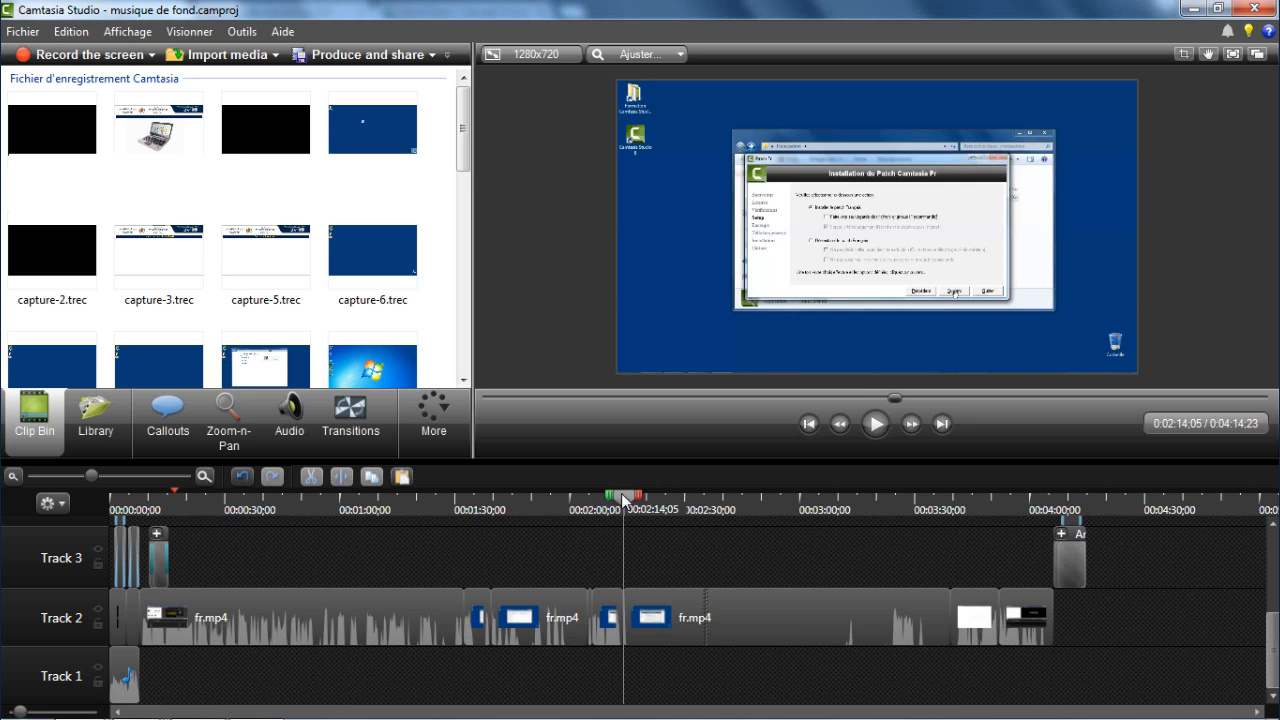
mouse_move(622, 496)
left_mouse_down()
mouse_move(583, 498)
mouse_move(620, 506)
left_mouse_up()
left_click(874, 433)
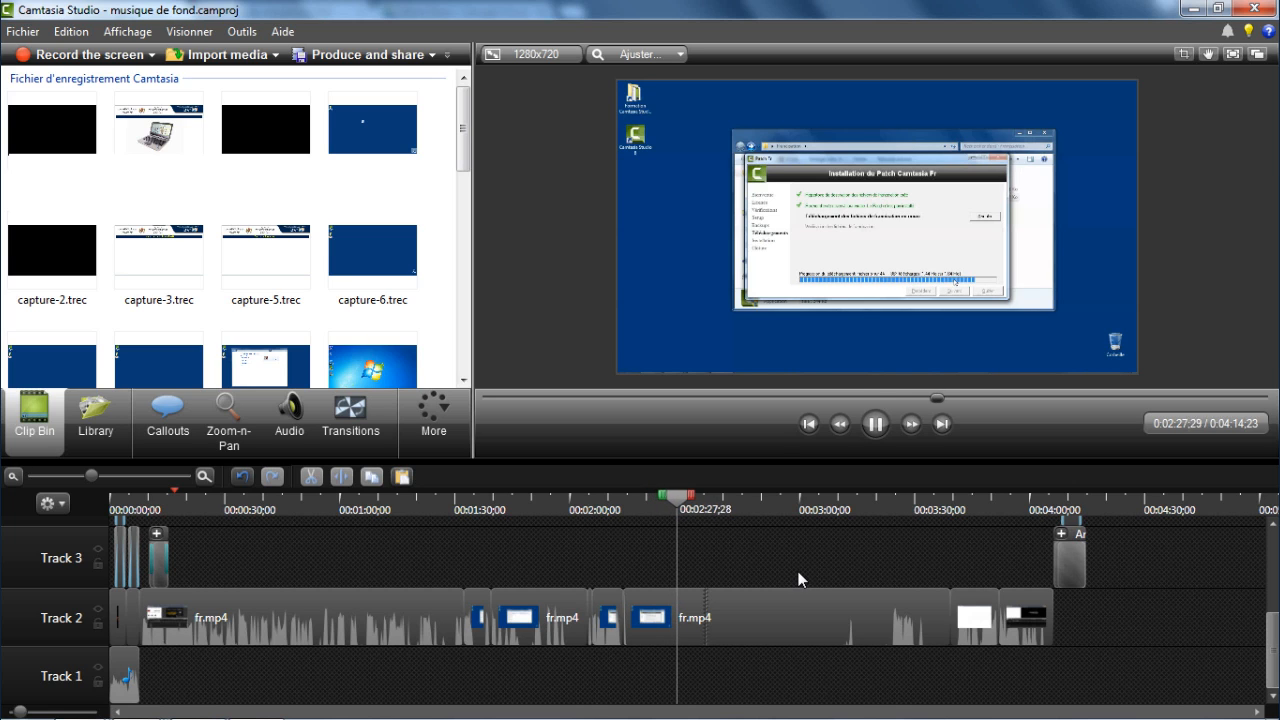
left_click(876, 424)
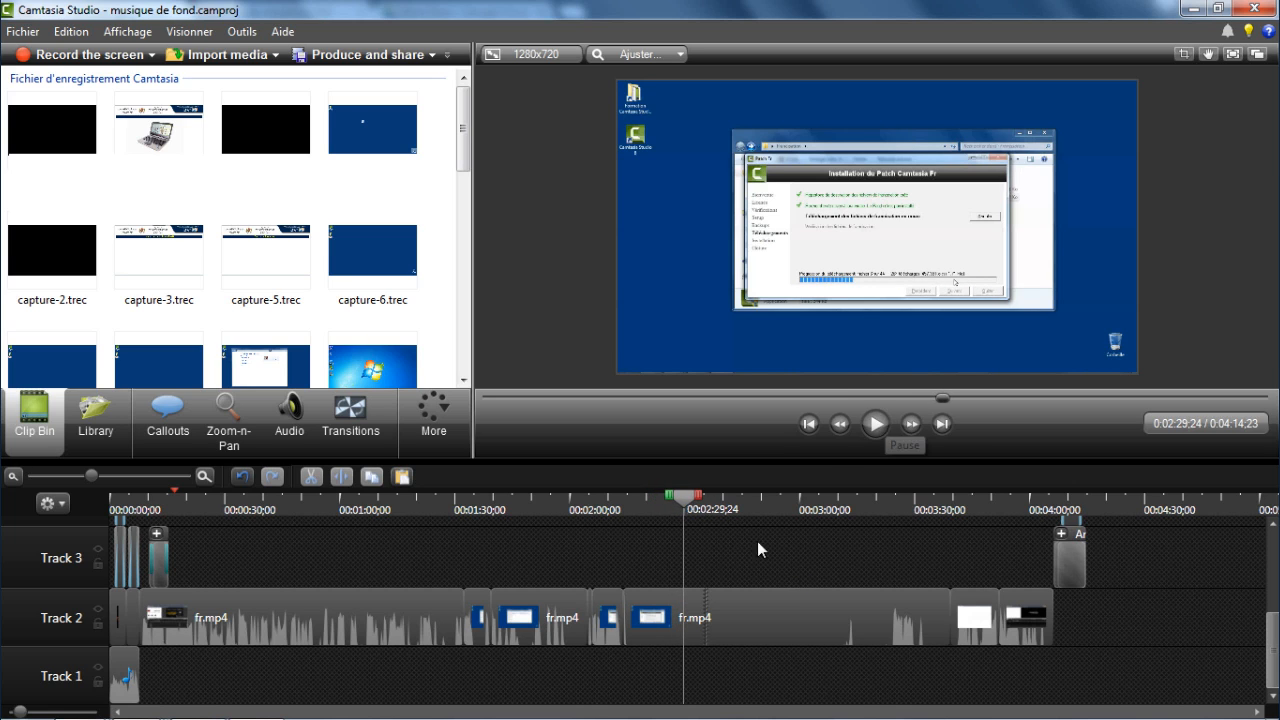
Place the playhead at 0:02:14;05, enlarge the timeline there, and open the library's Music - La Ti Da folder.
left_click_drag(671, 502, 622, 510)
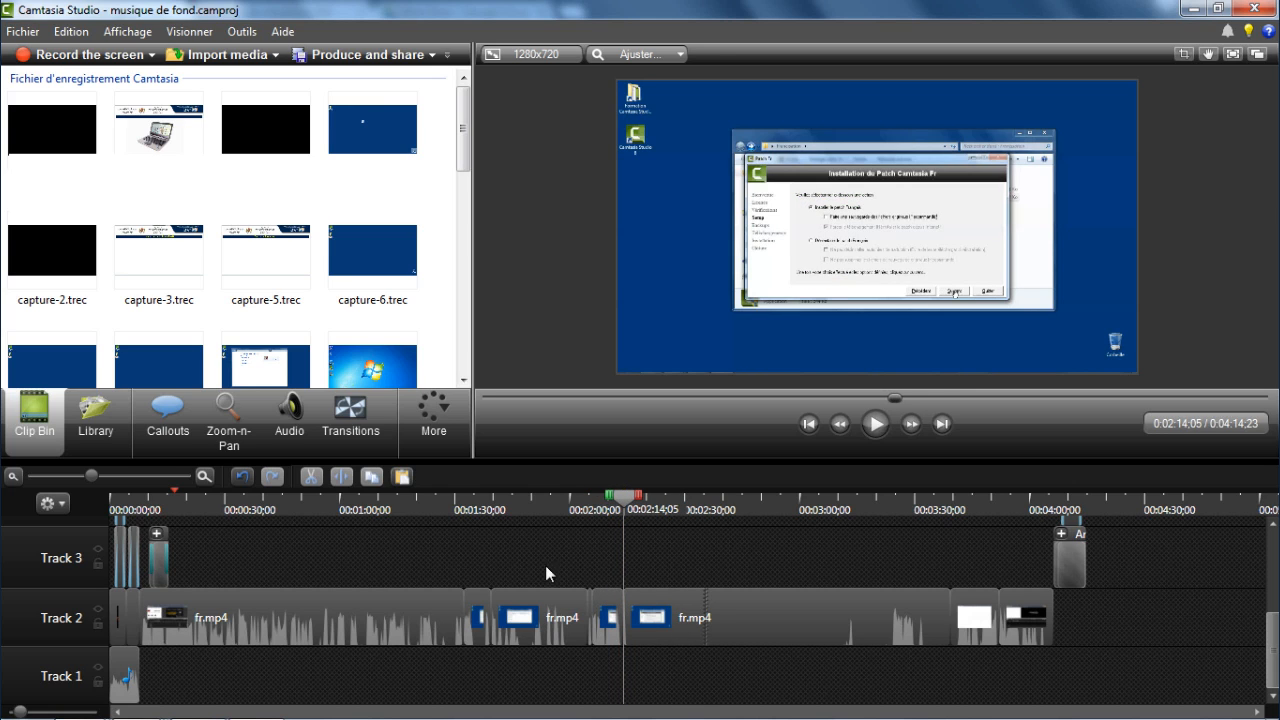
left_click(134, 476)
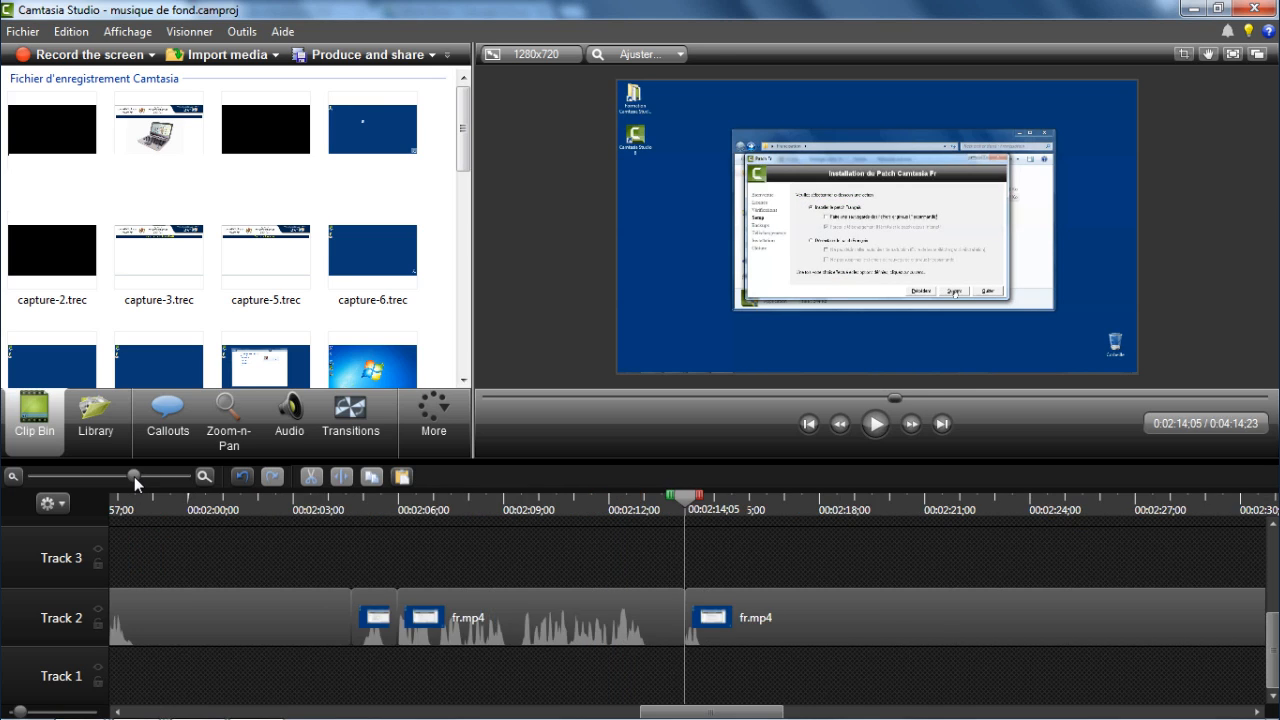
left_click_drag(723, 713, 778, 712)
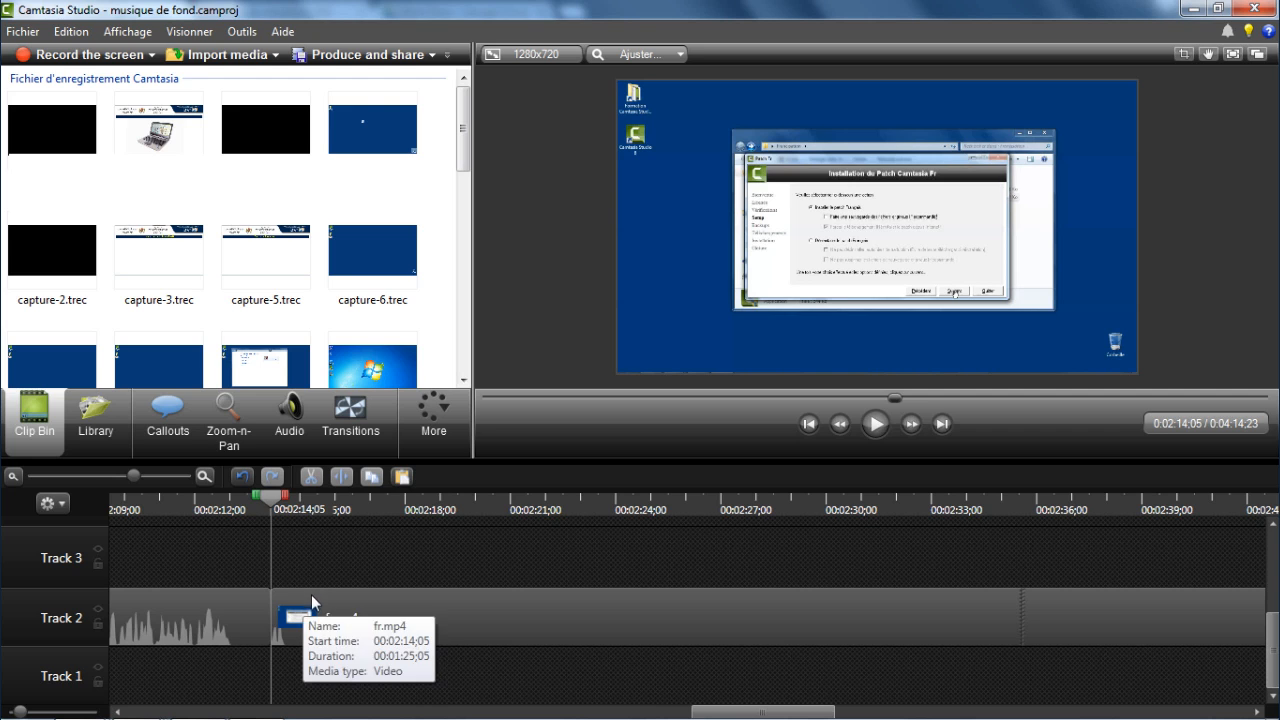
left_click(95, 415)
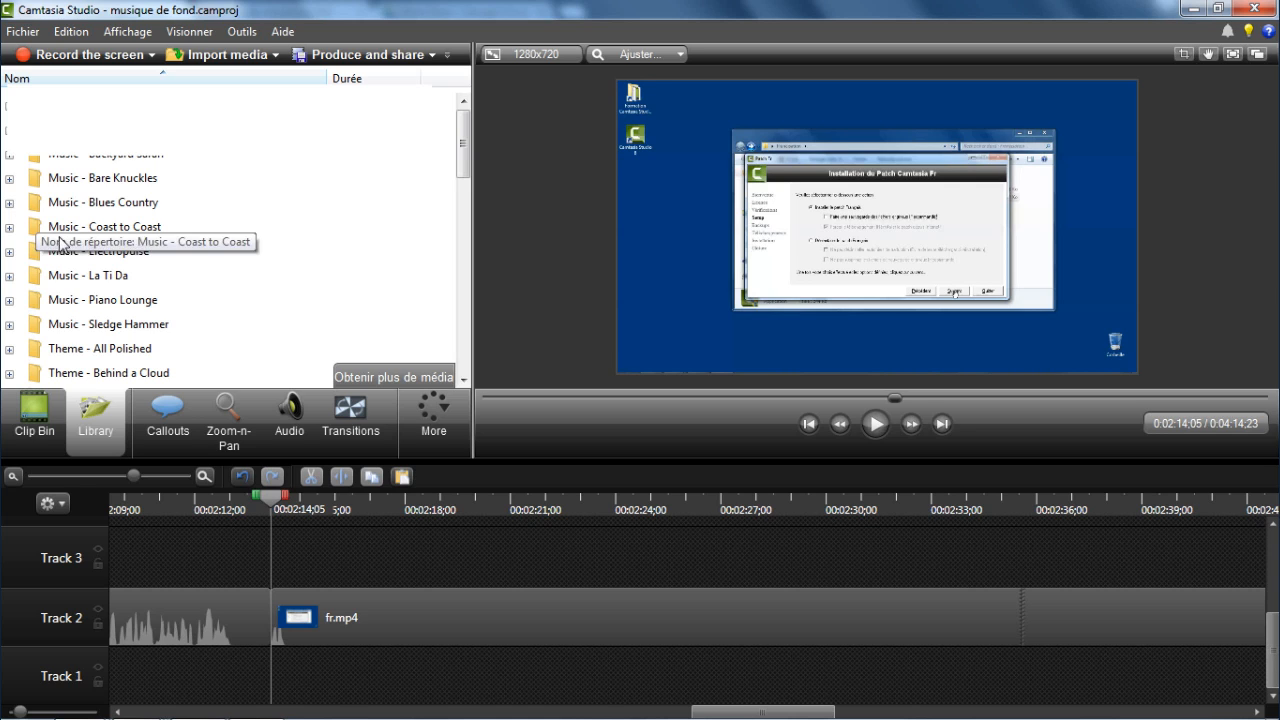
left_click(10, 276)
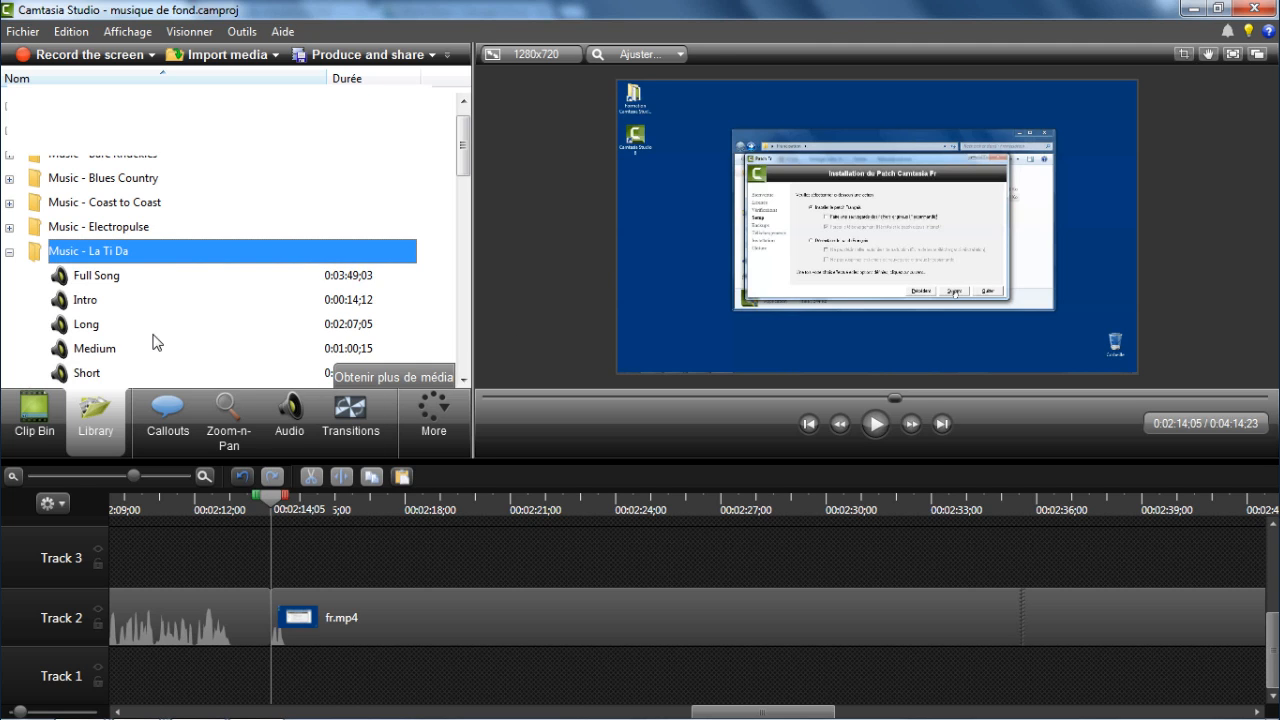
Try the La Ti Da Intro music on Track 3 at the playhead and cut it from the timeline.
left_click_drag(90, 300, 363, 442)
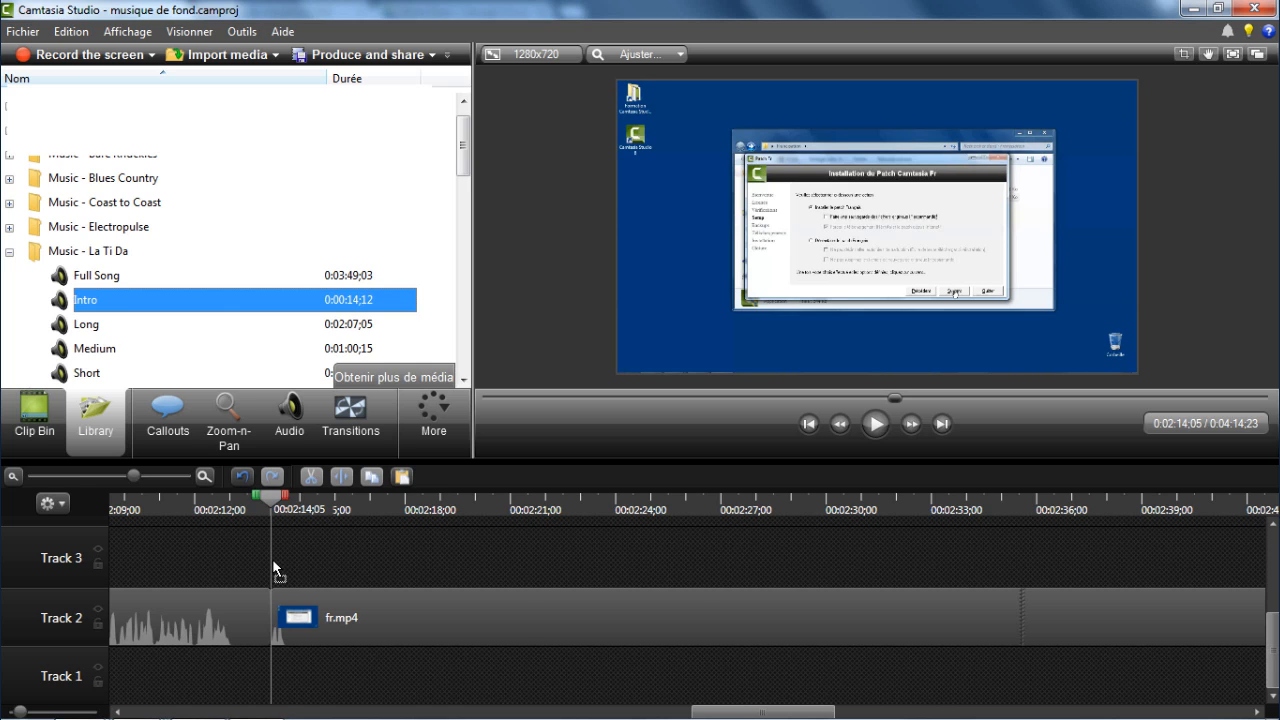
left_click_drag(275, 570, 276, 568)
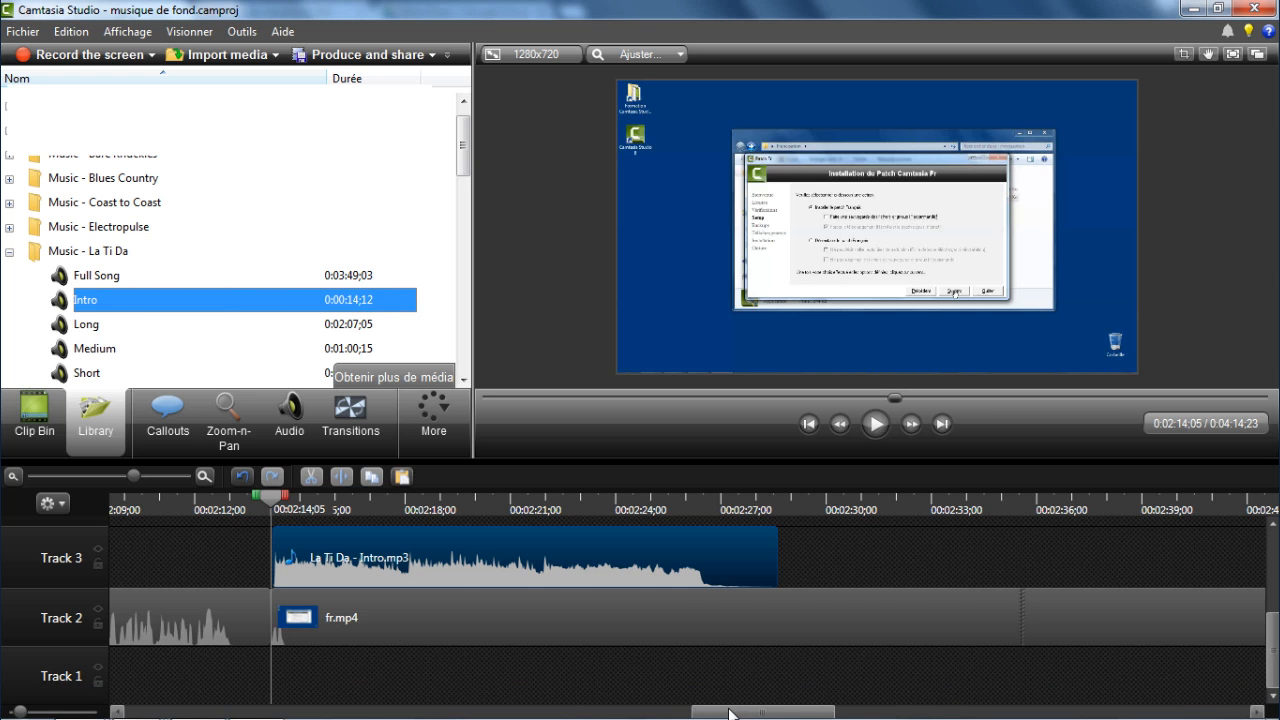
mouse_move(729, 714)
left_mouse_down()
mouse_move(894, 712)
mouse_move(640, 716)
mouse_move(716, 716)
left_mouse_up()
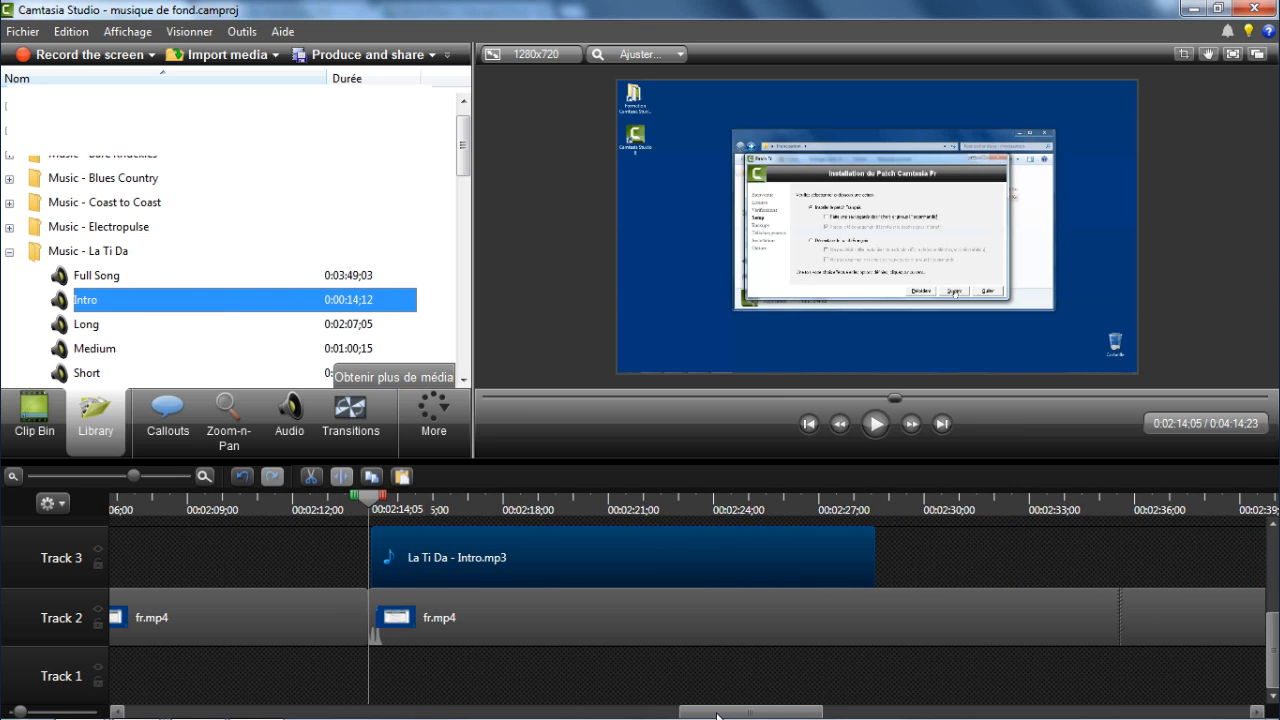
right_click(583, 563)
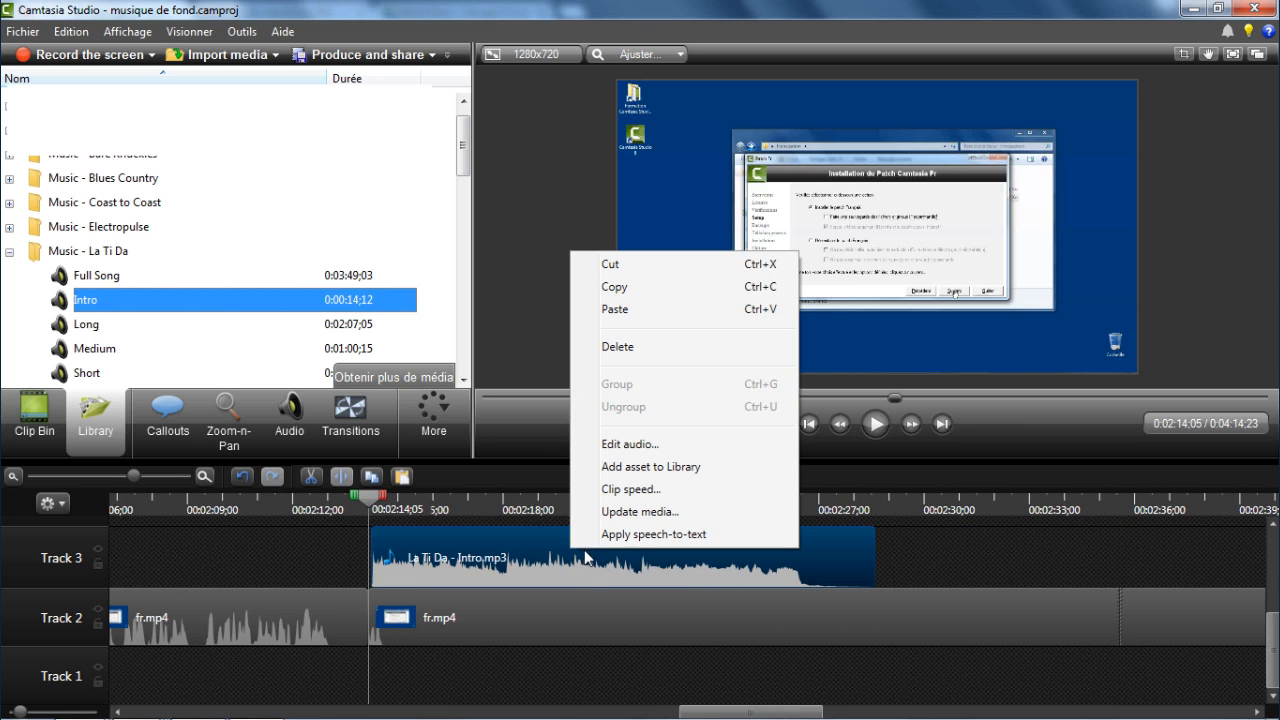
left_click(613, 268)
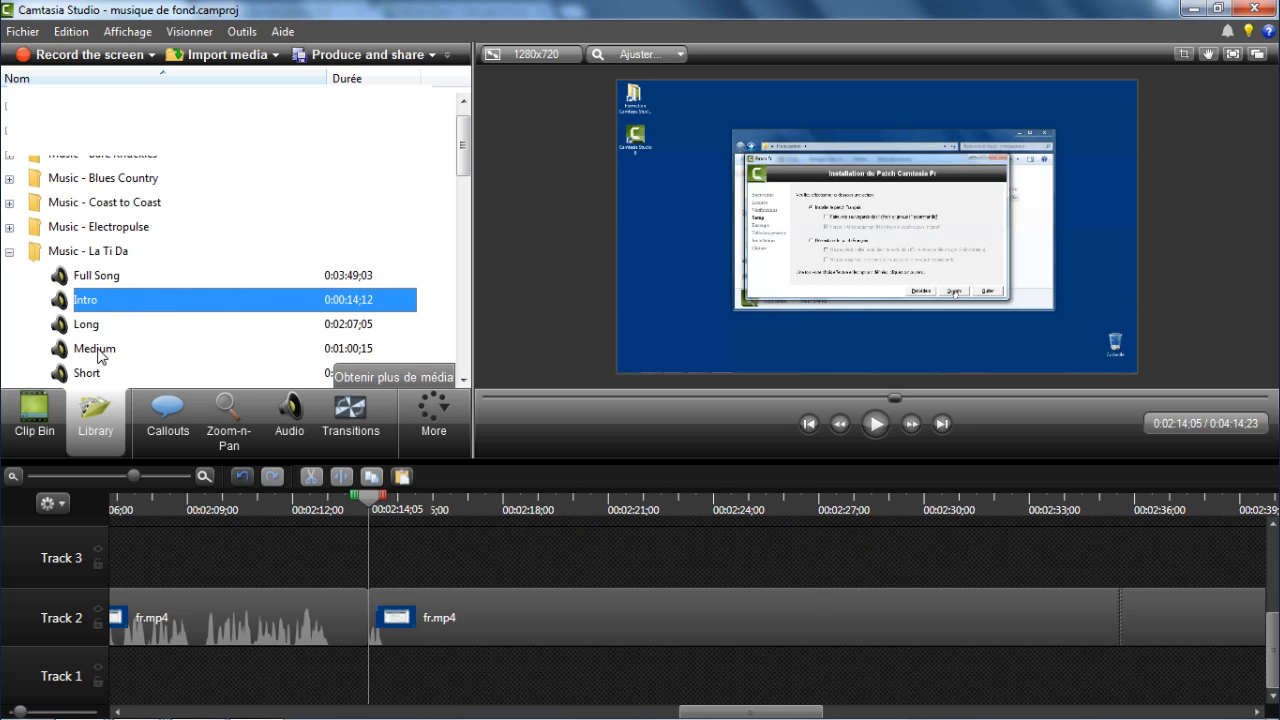
Add the La Ti Da Medium music to Track 3, starting at the playhead at 0:02:14;05.
left_click_drag(100, 355, 440, 543)
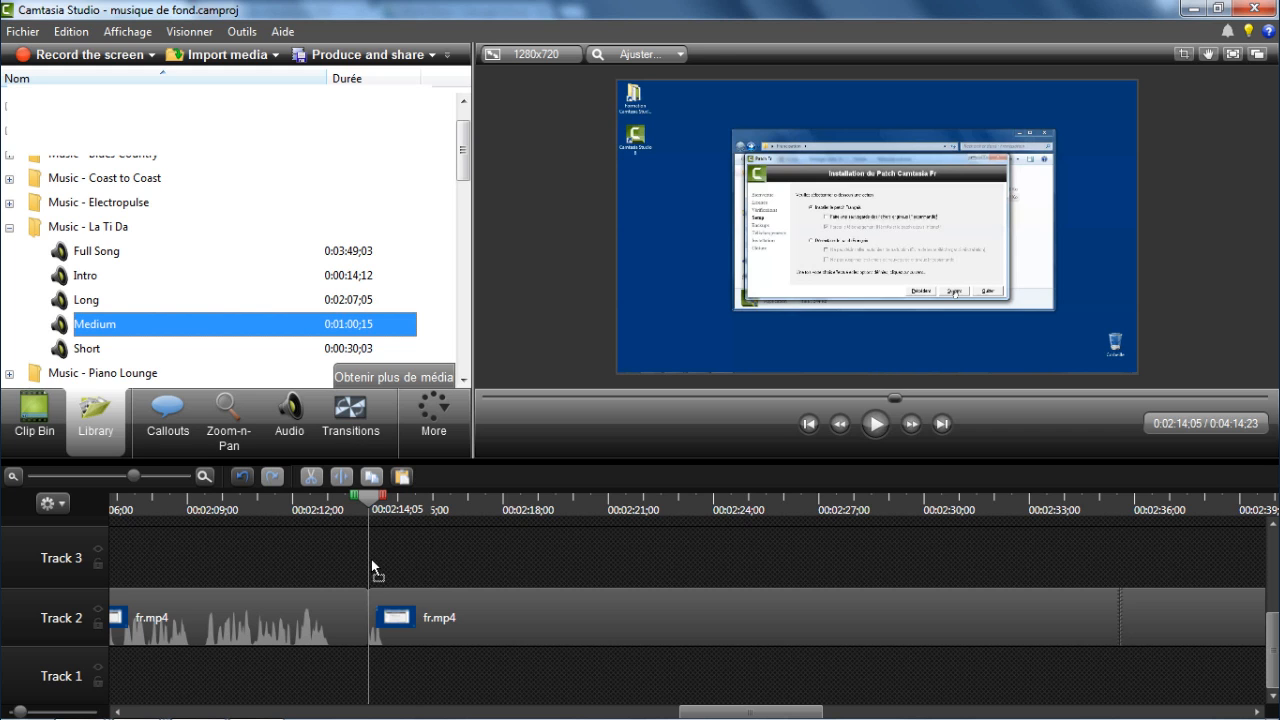
left_click_drag(375, 570, 374, 560)
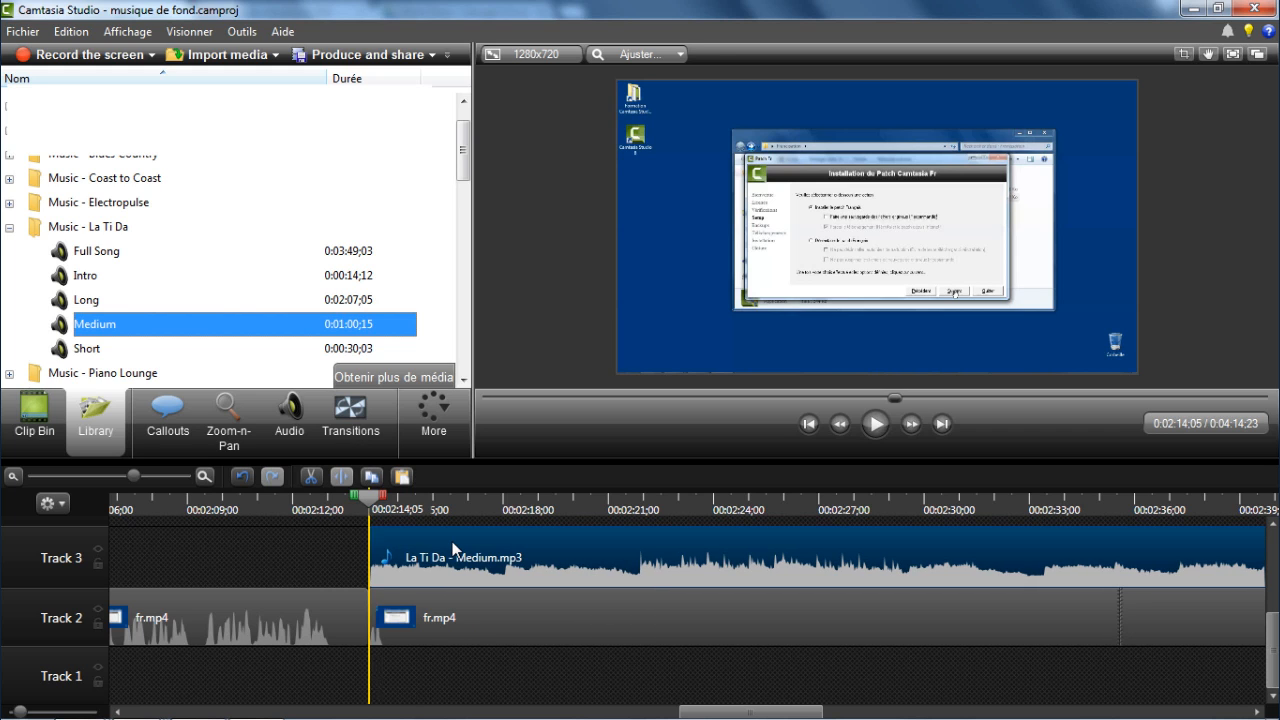
left_click_drag(711, 713, 683, 717)
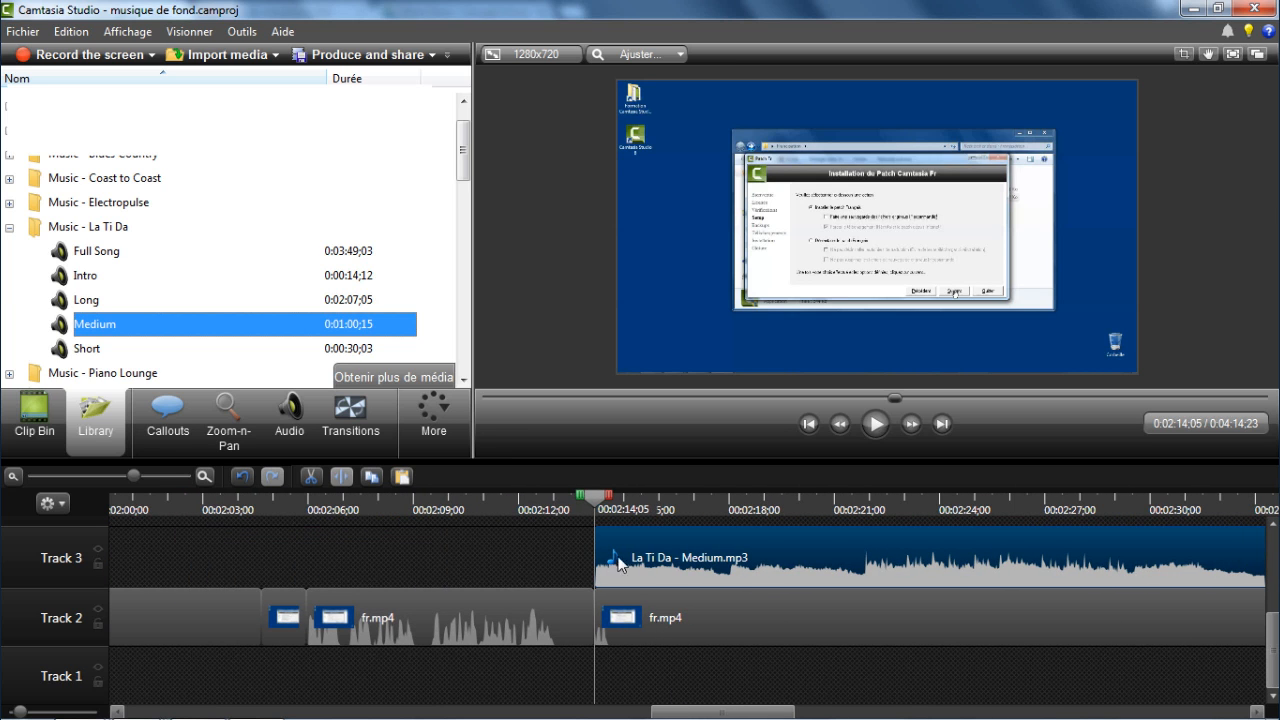
Play the transition into the La Ti Da music and check where the clip ends relative to the narration.
left_click_drag(600, 500, 583, 510)
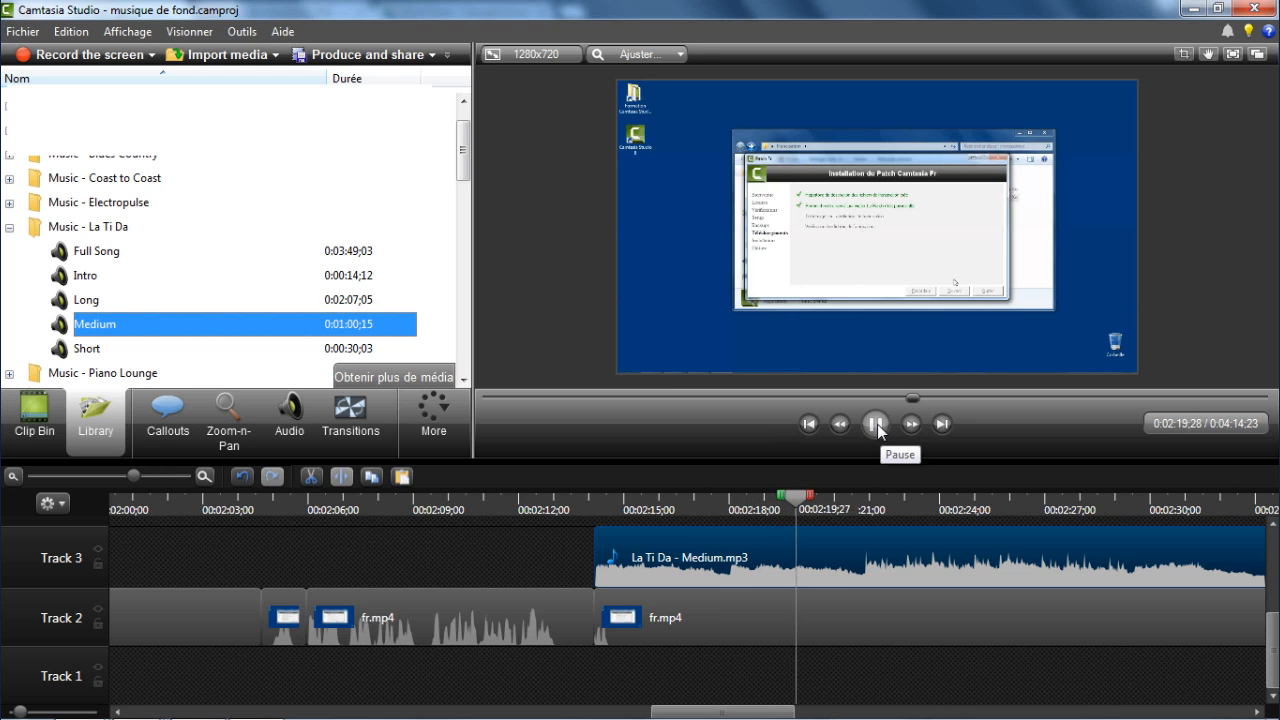
left_click(875, 425)
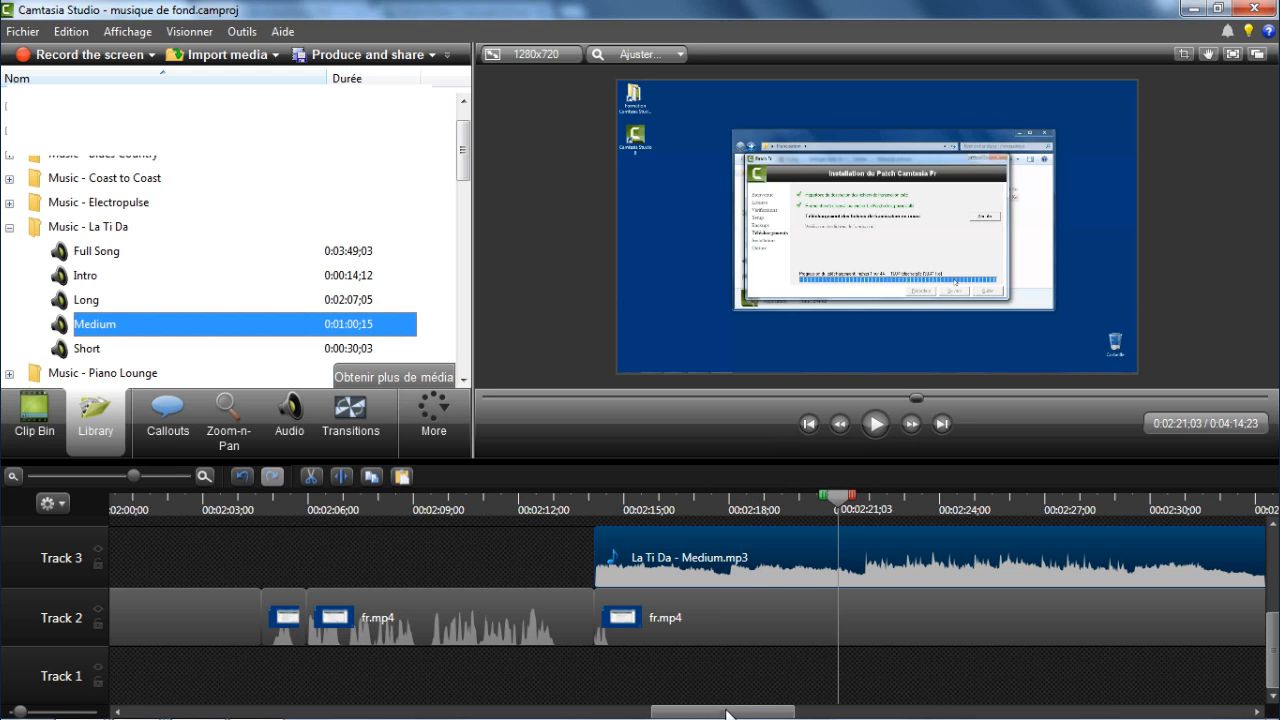
scroll(726, 716, "down", 10)
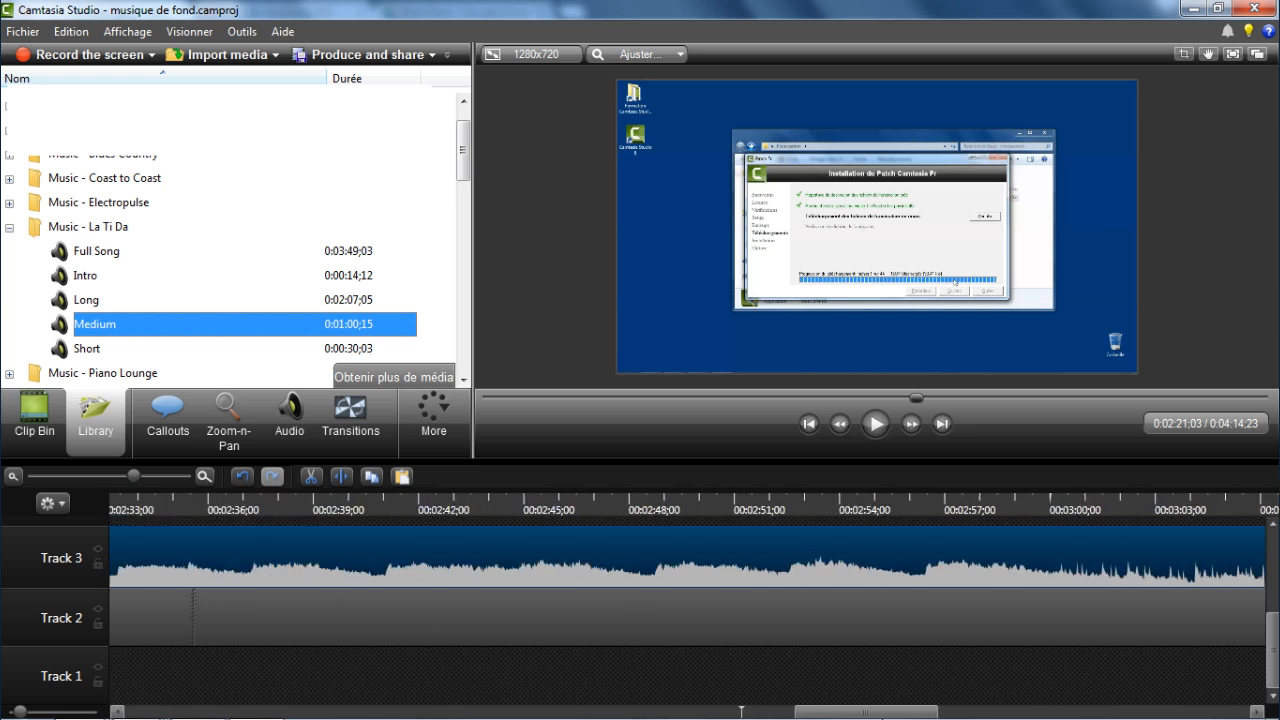
scroll(726, 716, "down", 12)
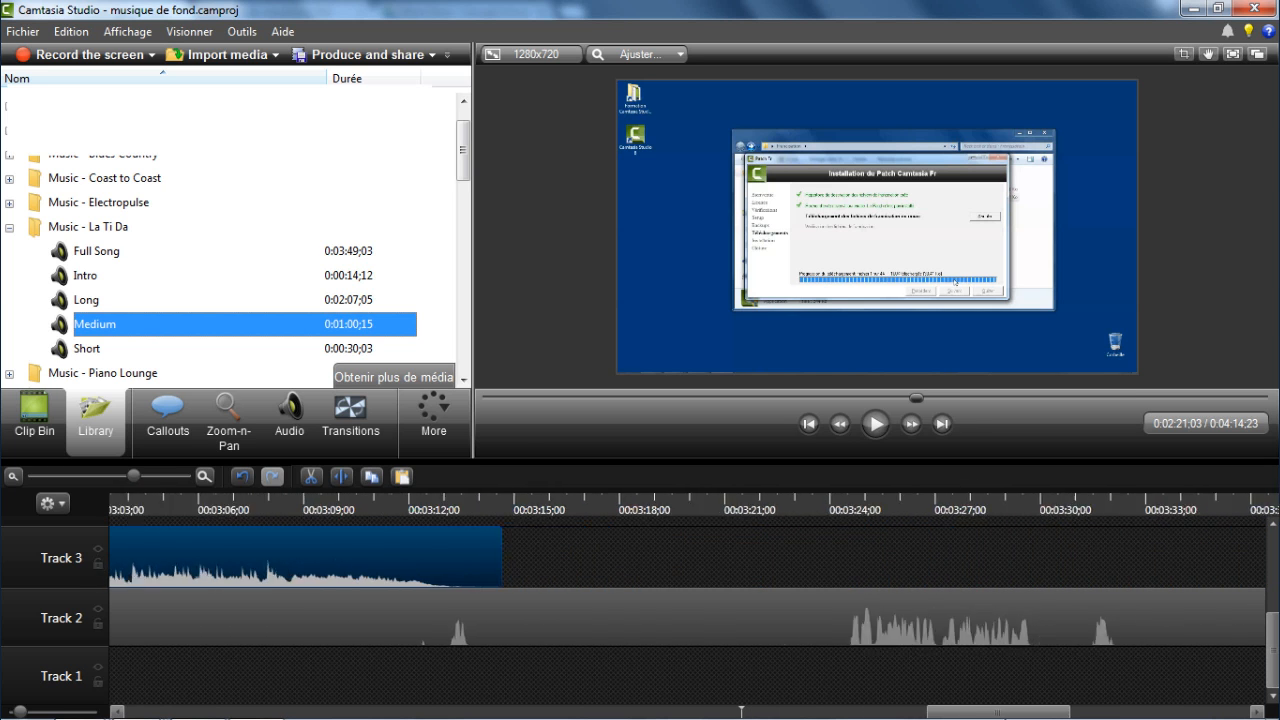
Collapse the Music - La Ti Da folder and expand the Music - Piano Lounge folder in the library.
left_click(9, 228)
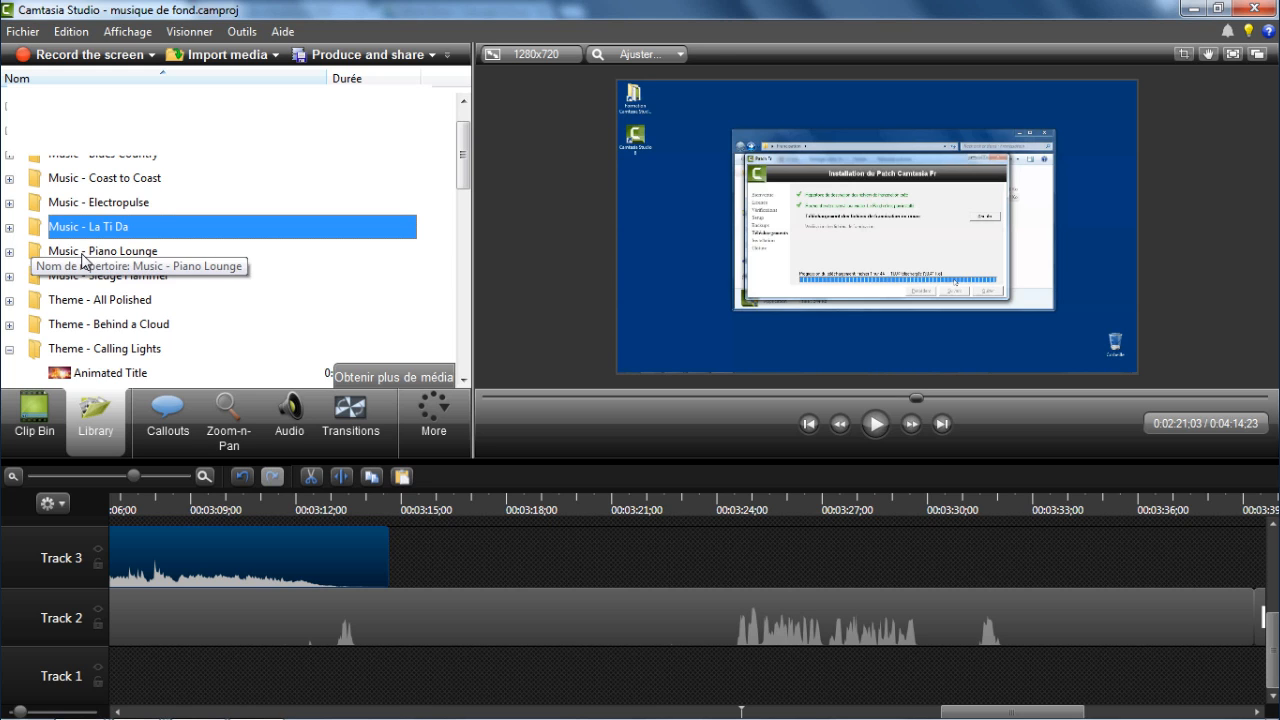
left_click(83, 255)
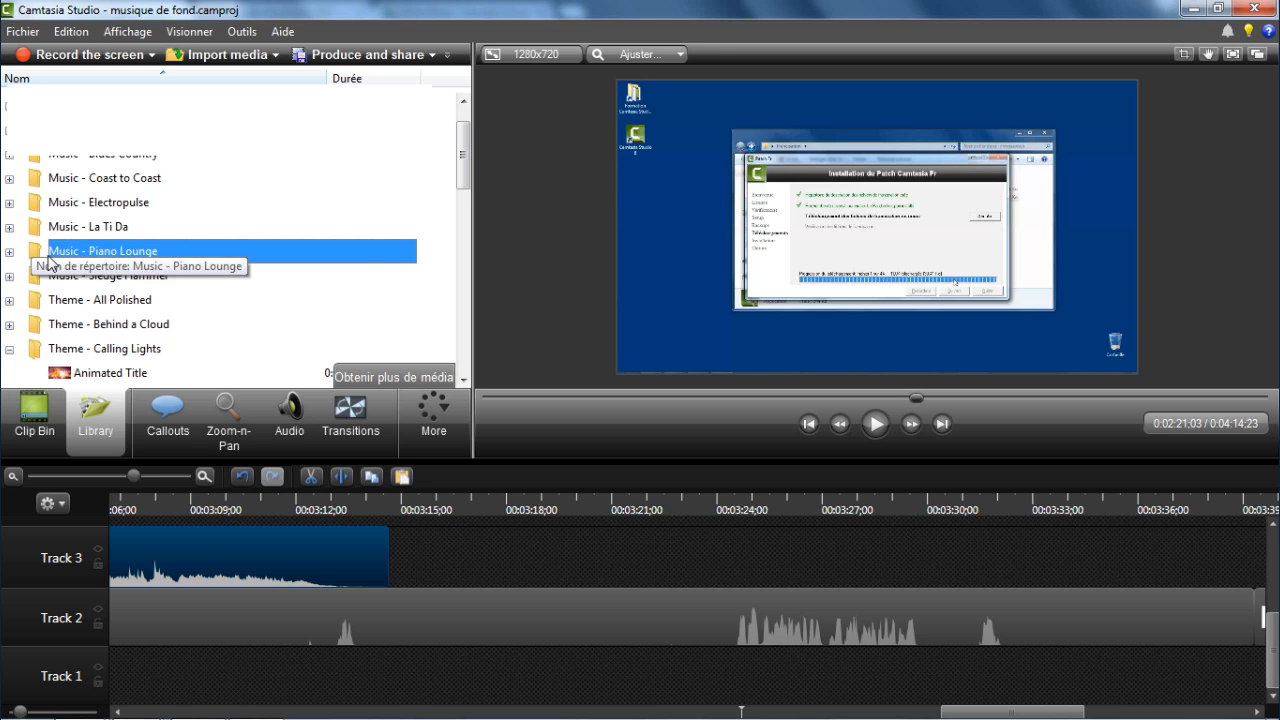
left_click(10, 252)
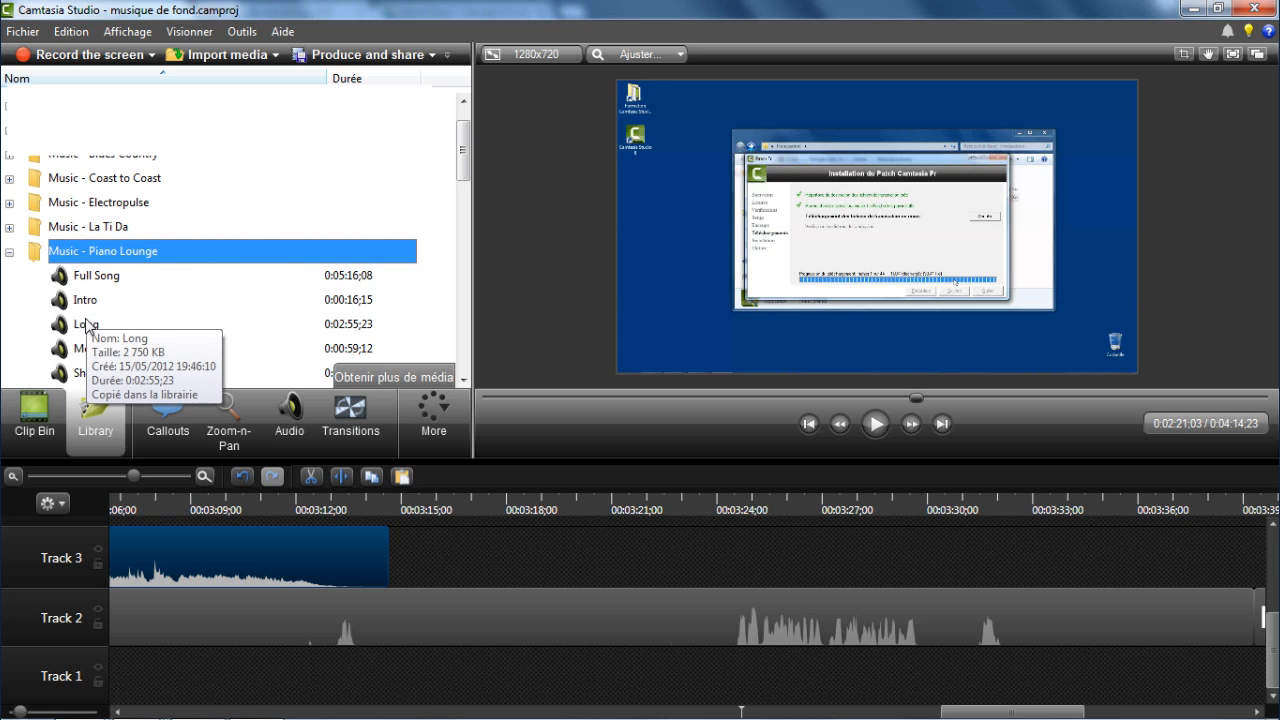
Try to place the Piano Lounge Medium music after the La Ti Da clip on Track 3, and delete it.
left_click_drag(110, 350, 412, 475)
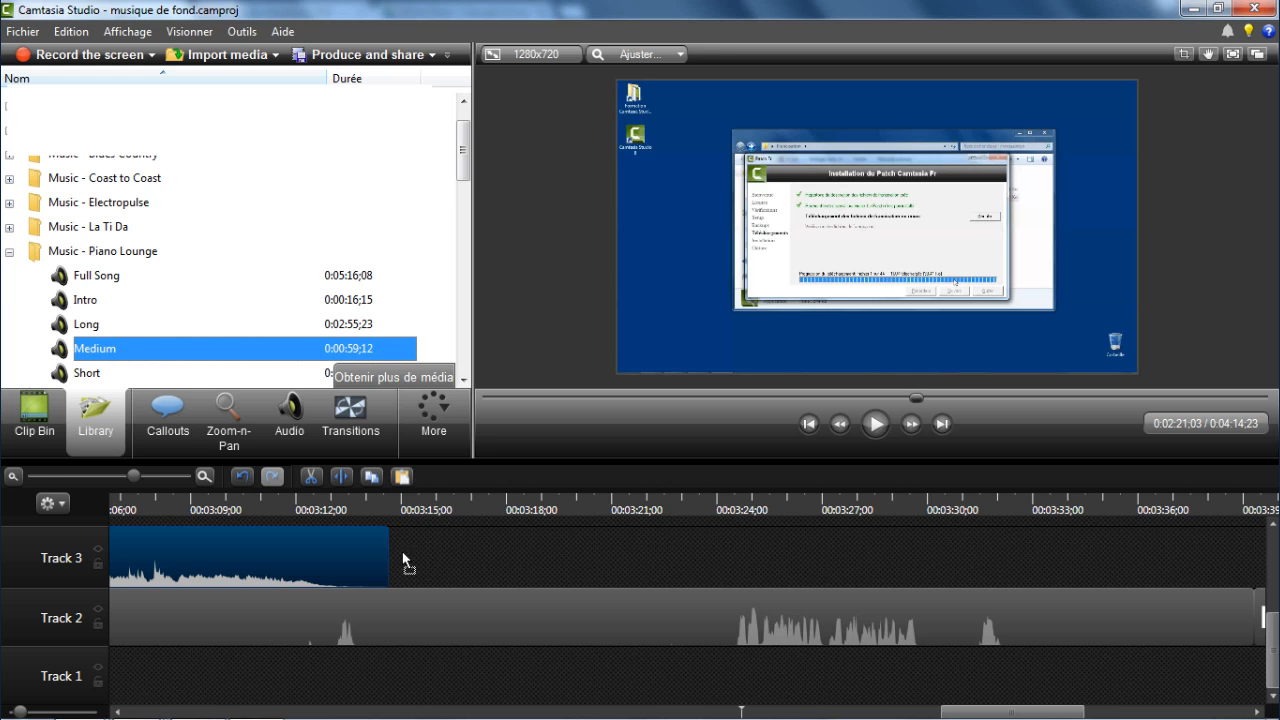
left_click_drag(393, 568, 405, 566)
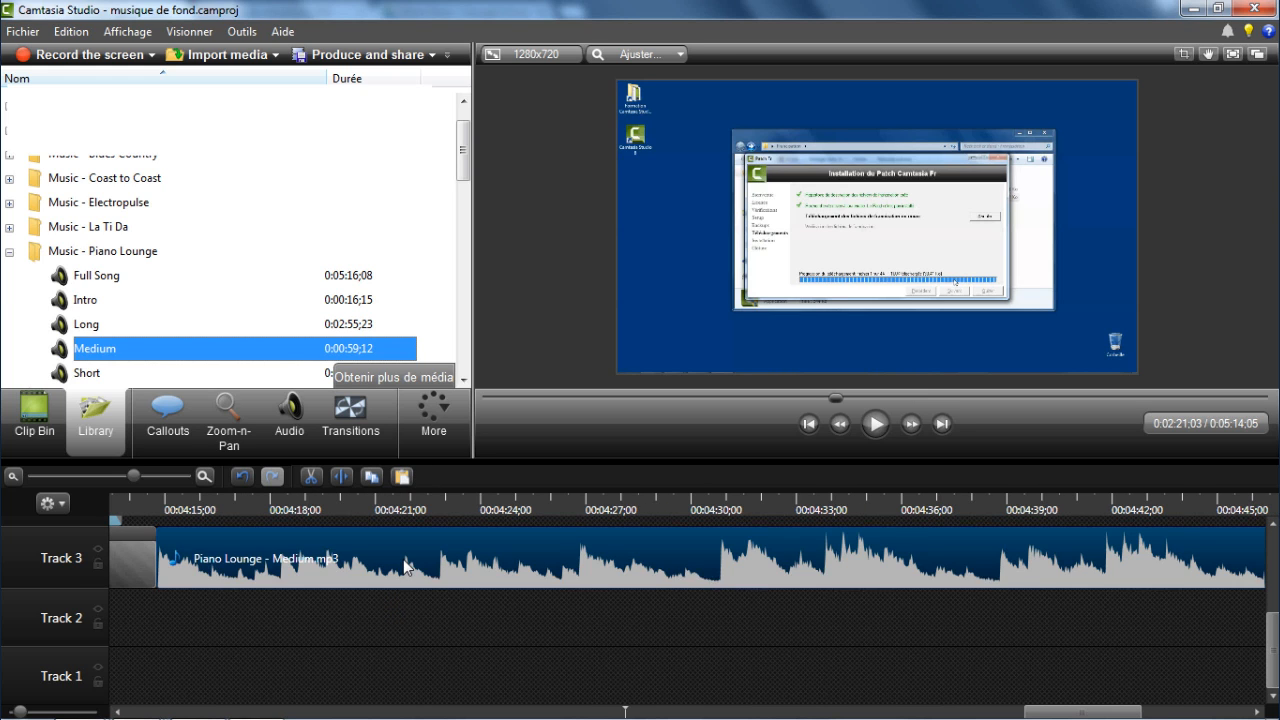
left_click(96, 475)
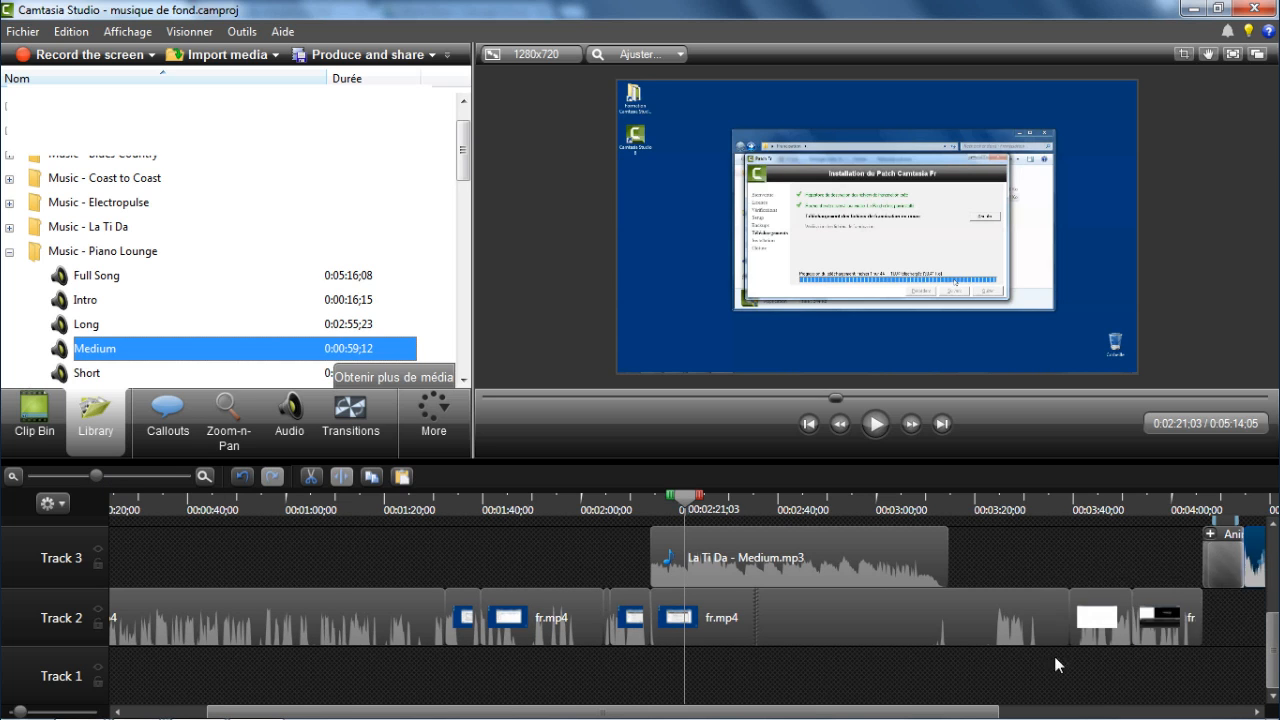
left_click_drag(984, 713, 1172, 713)
right_click(1055, 565)
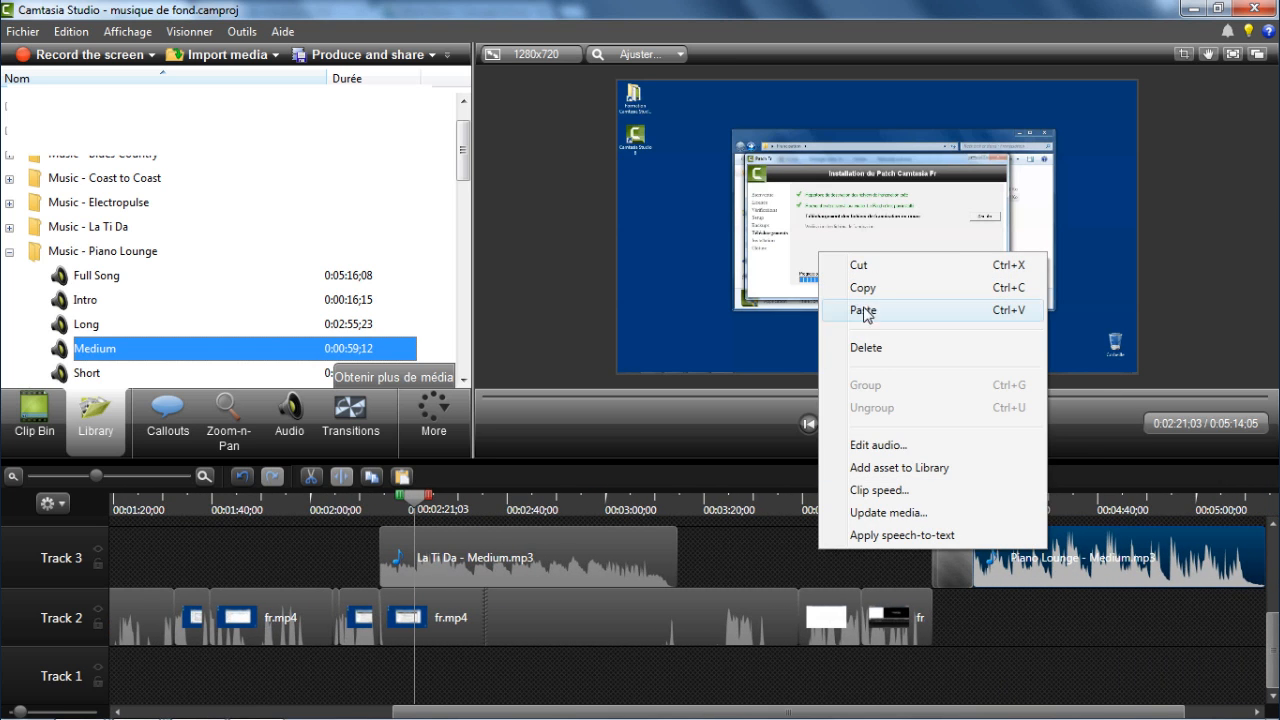
left_click(866, 348)
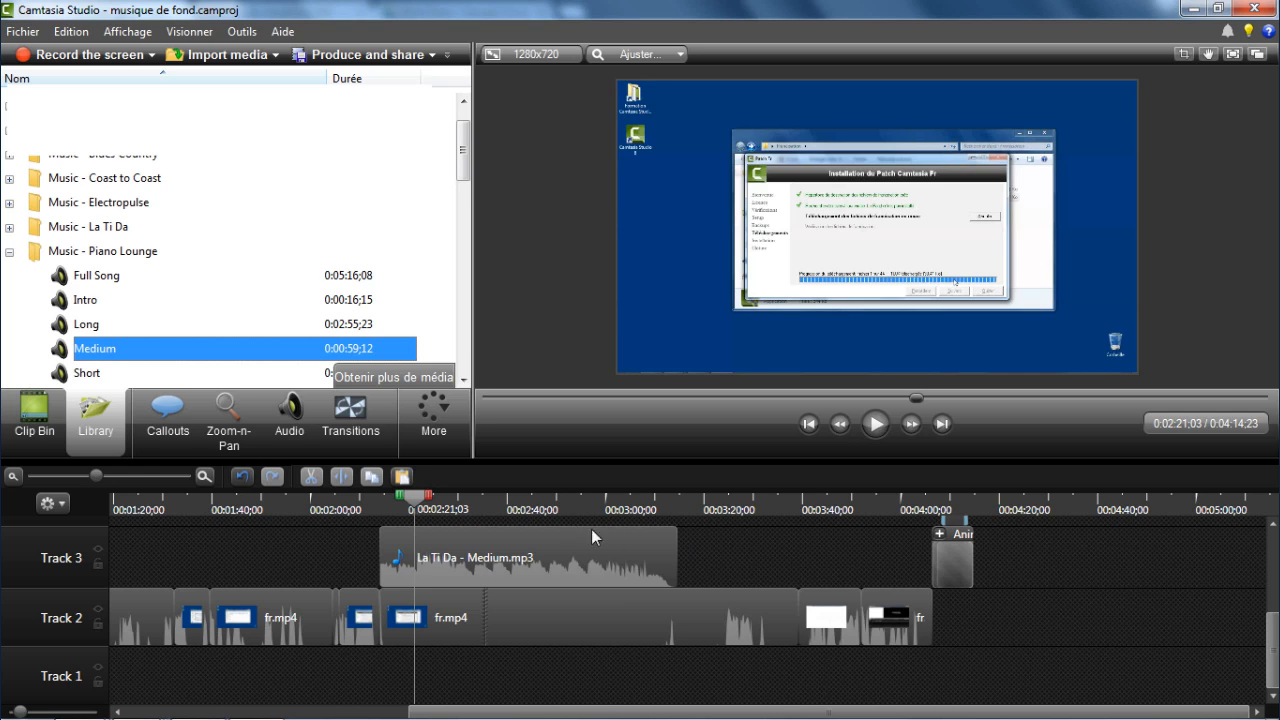
Add the Piano Lounge Intro music to Track 3 directly after the La Ti Da clip and collapse its library folder.
left_click(82, 303)
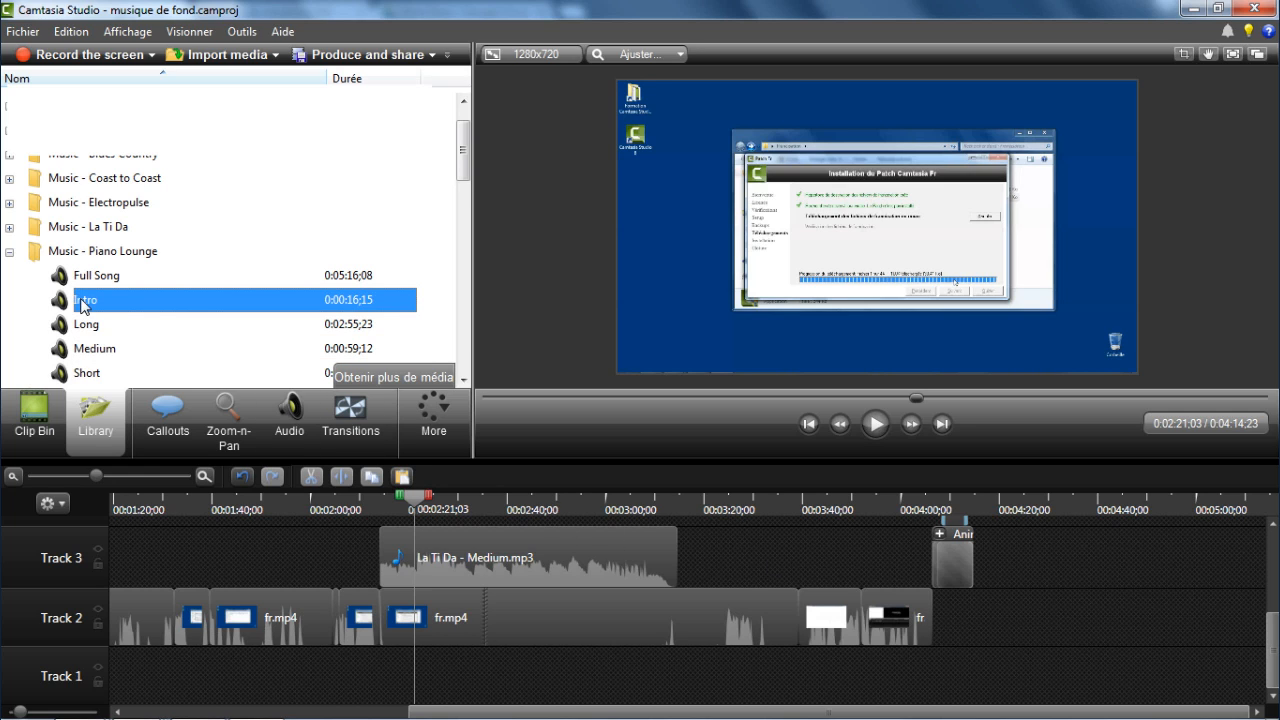
left_click_drag(107, 312, 724, 546)
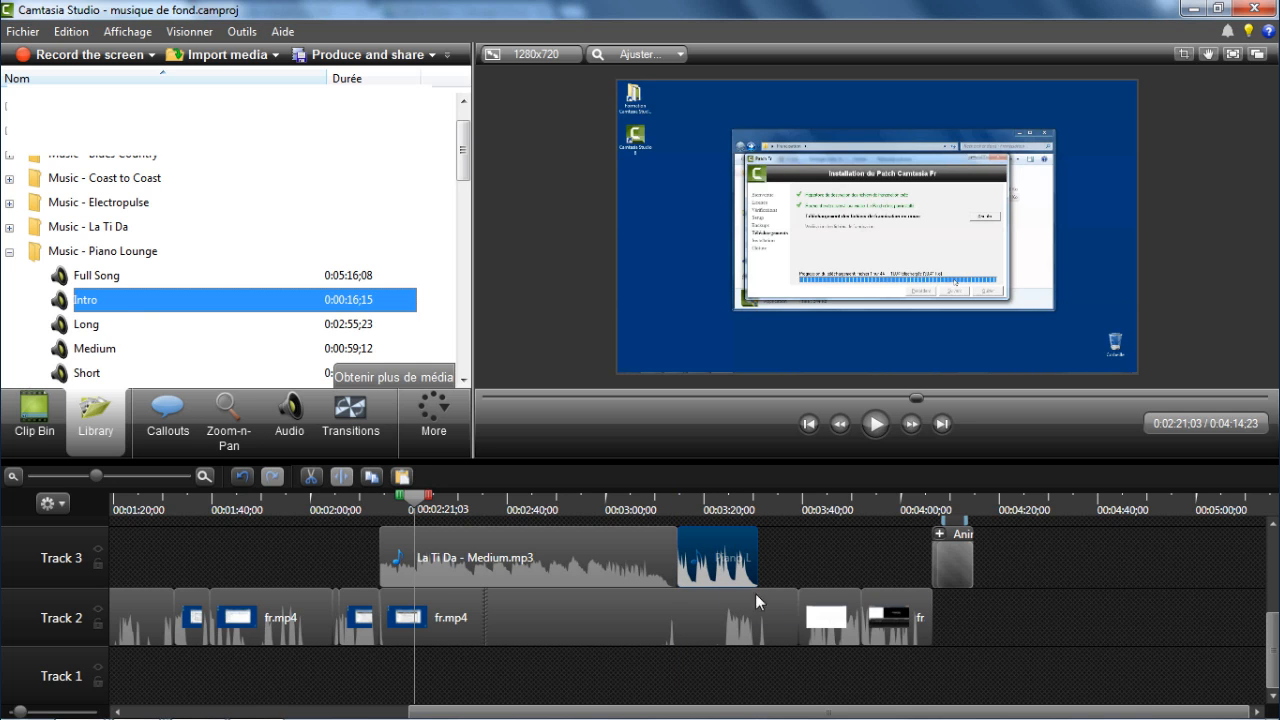
left_click(10, 253)
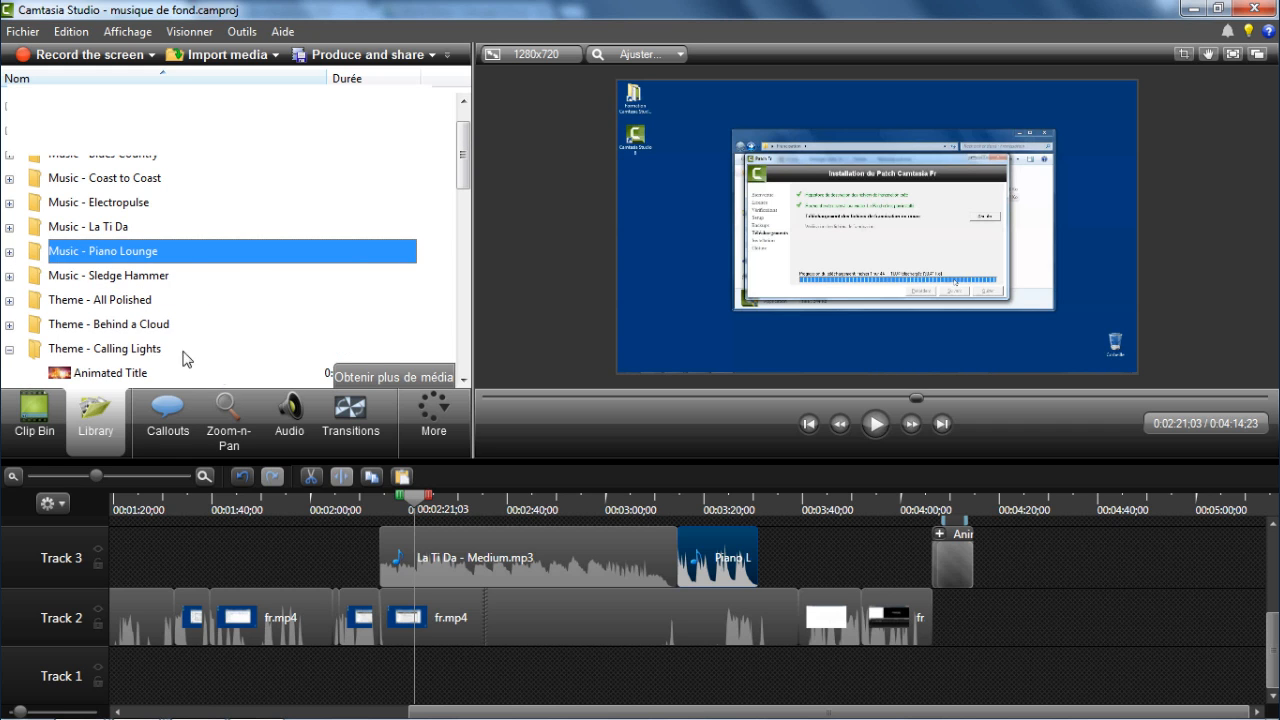
scroll(30, 330, "down", 3)
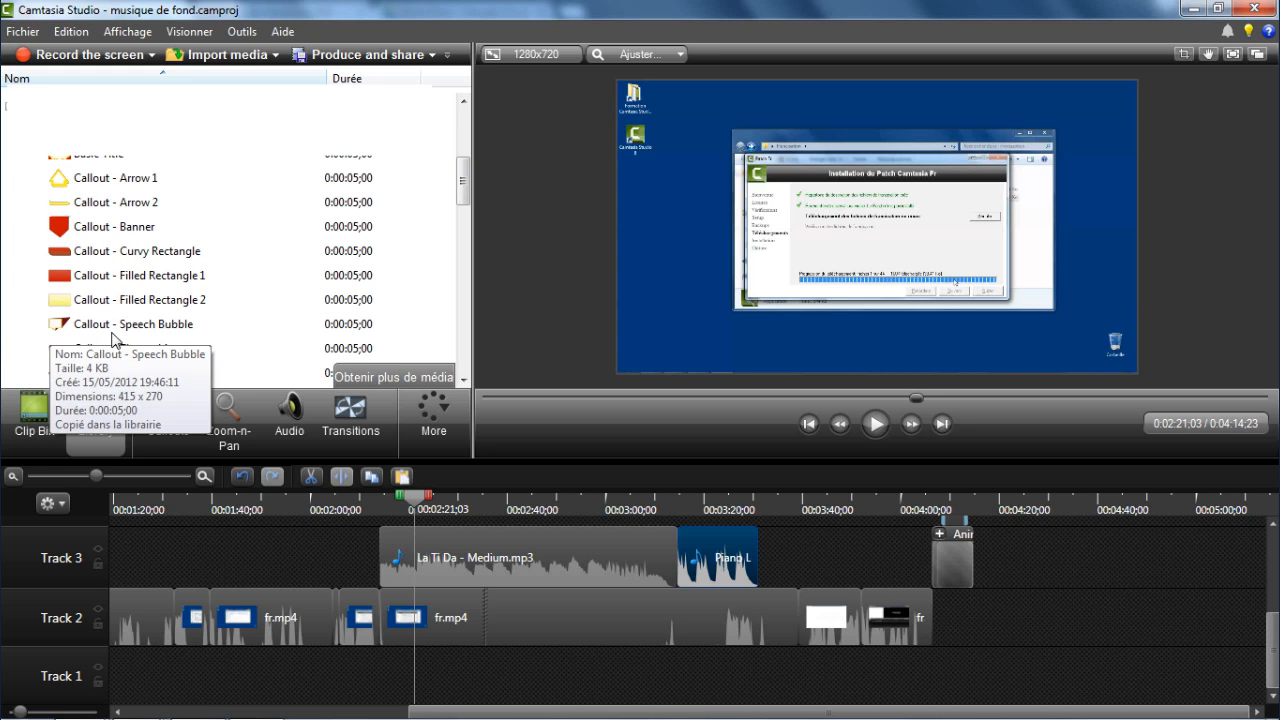
scroll(444, 180, "up", 3)
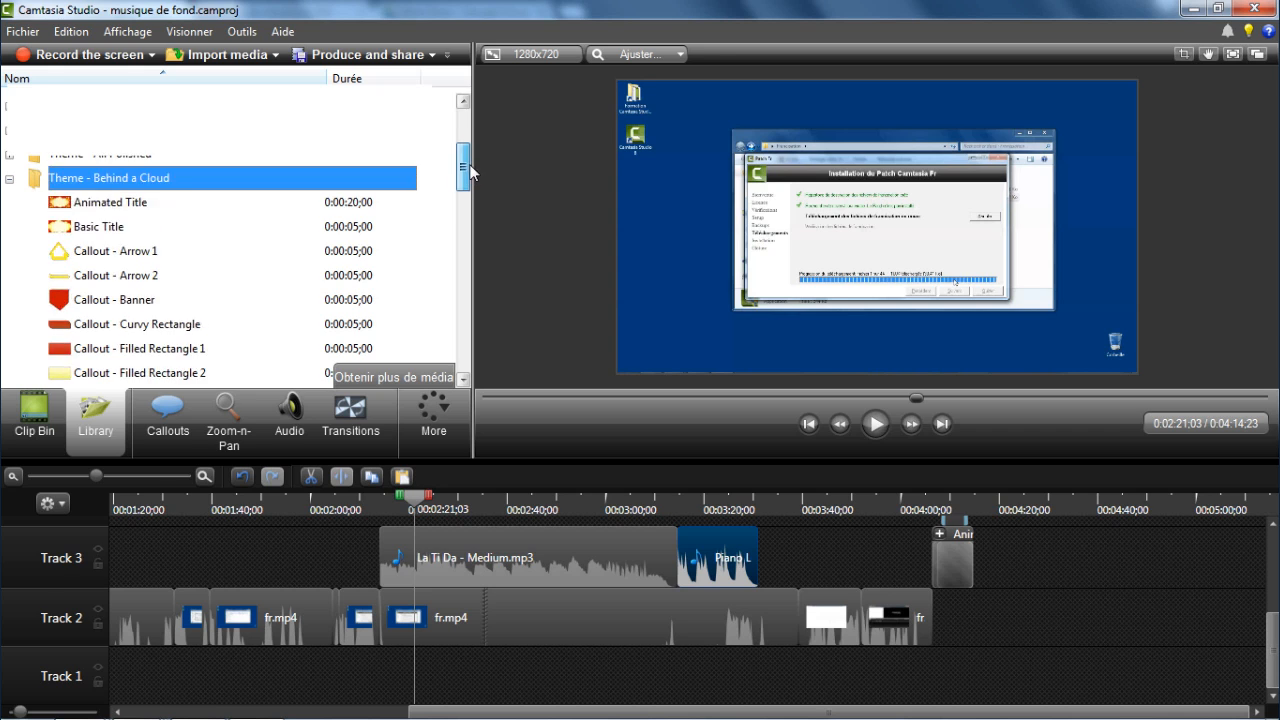
left_click(10, 252)
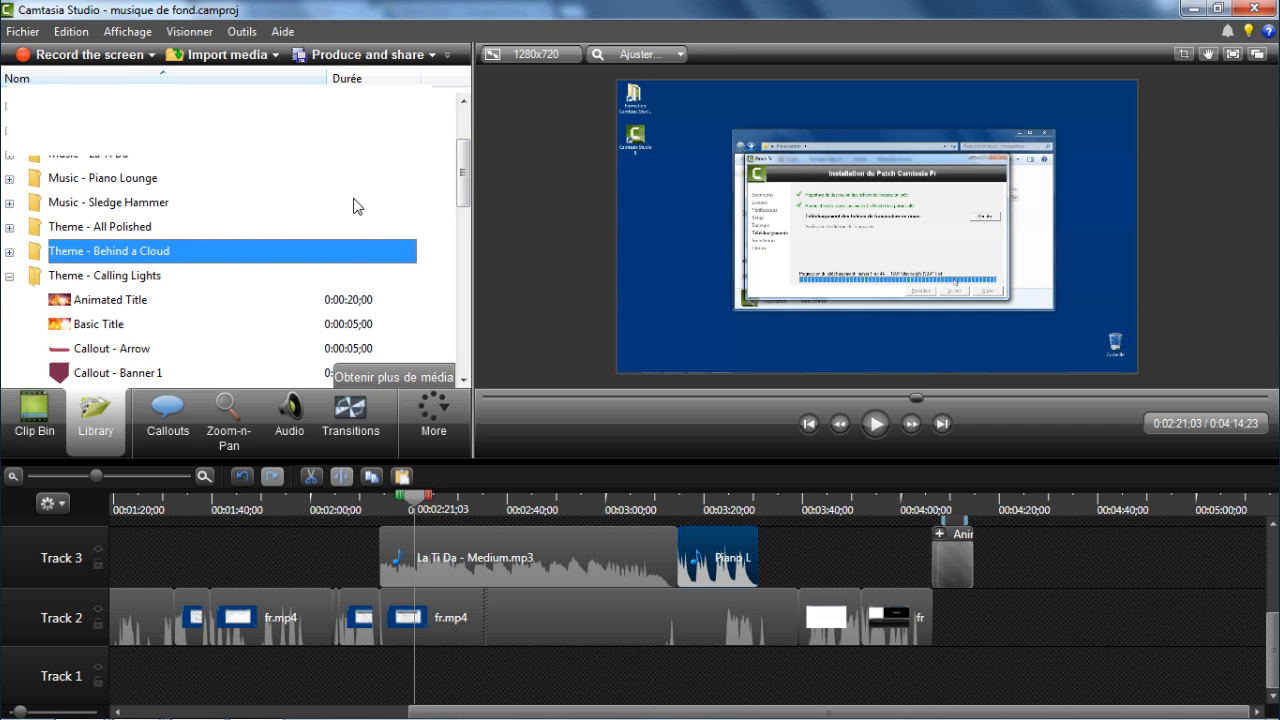
scroll(456, 188, "up", 2)
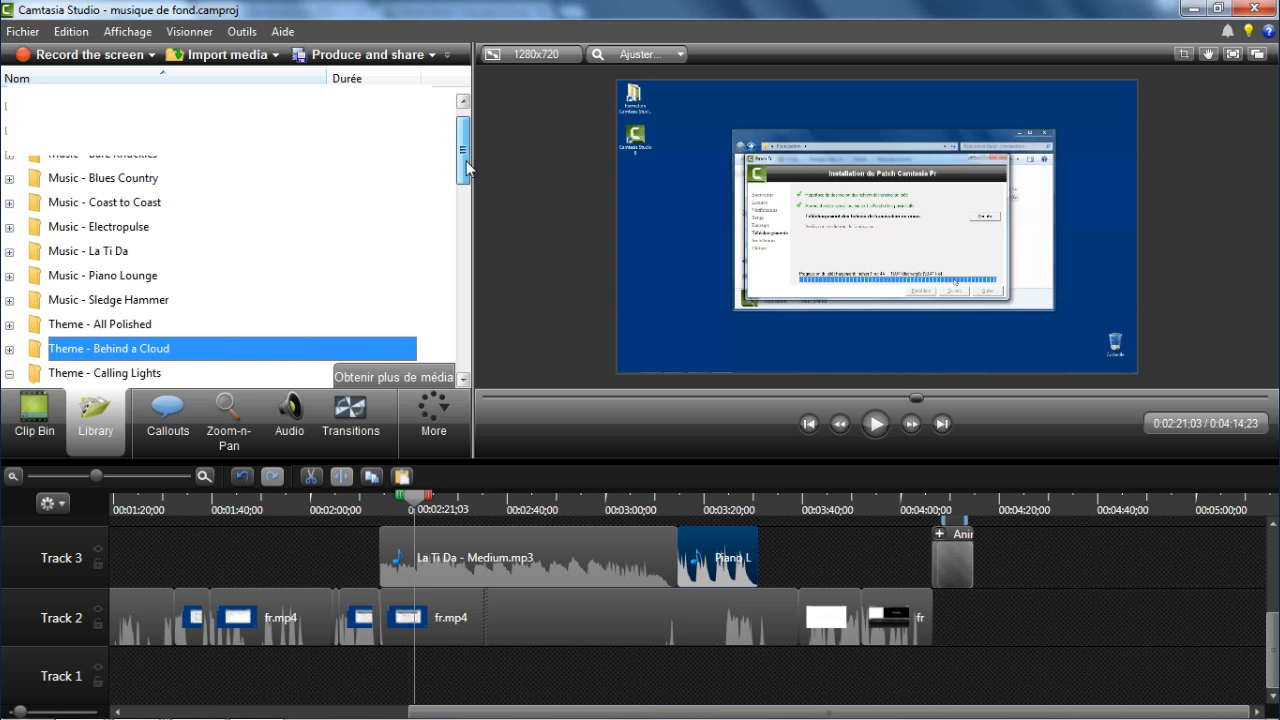
Add the Sledge Hammer Intro music from the library to Track 3, directly against the end of the Piano Lounge clip.
left_click(10, 300)
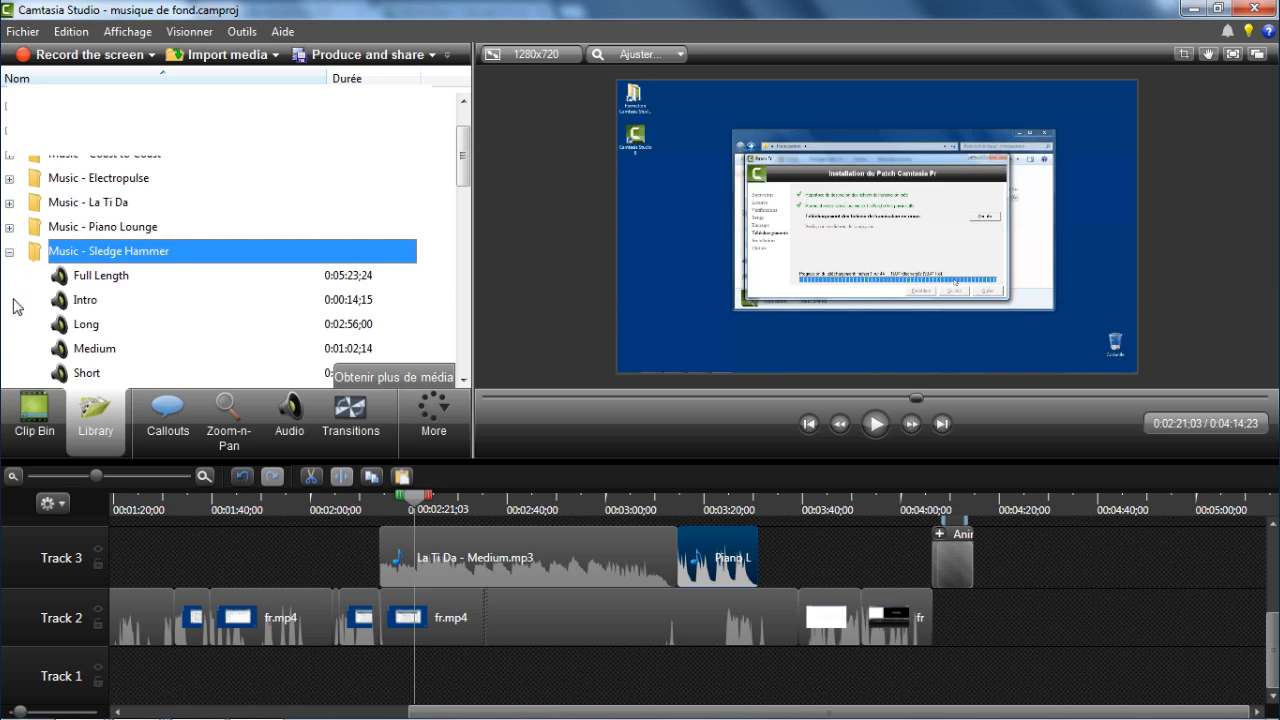
left_click(86, 300)
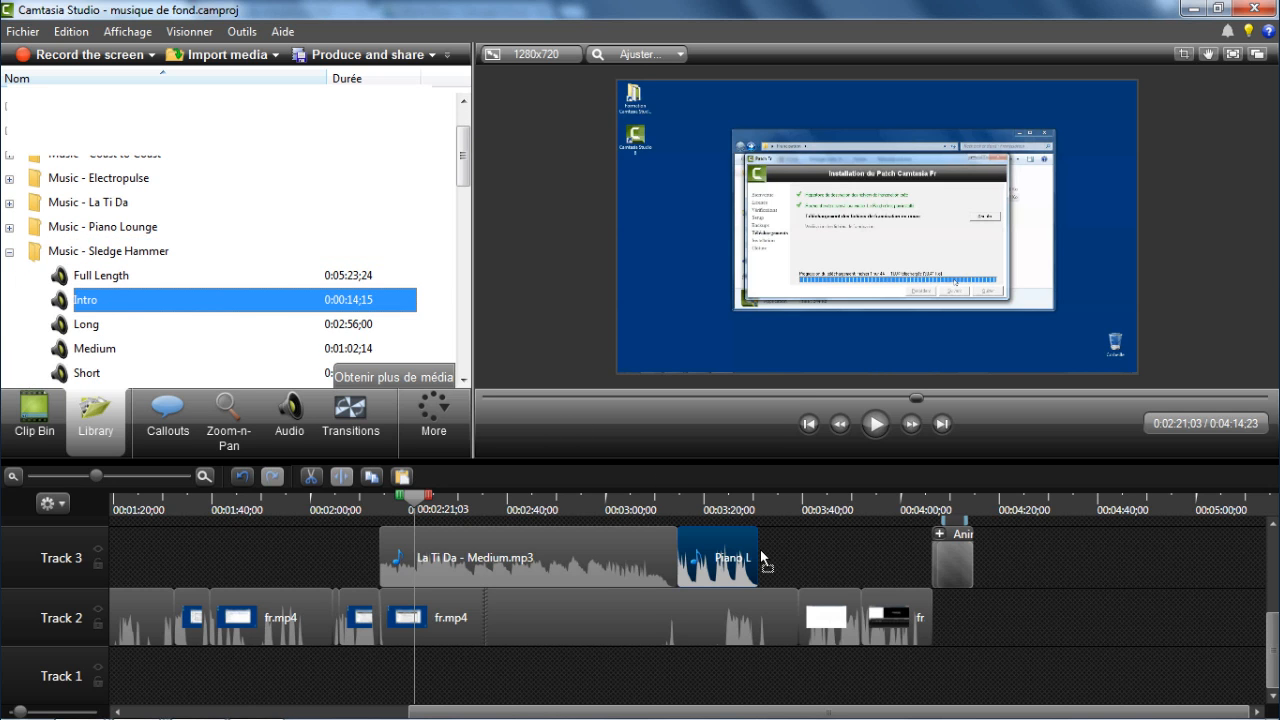
left_click_drag(762, 557, 765, 557)
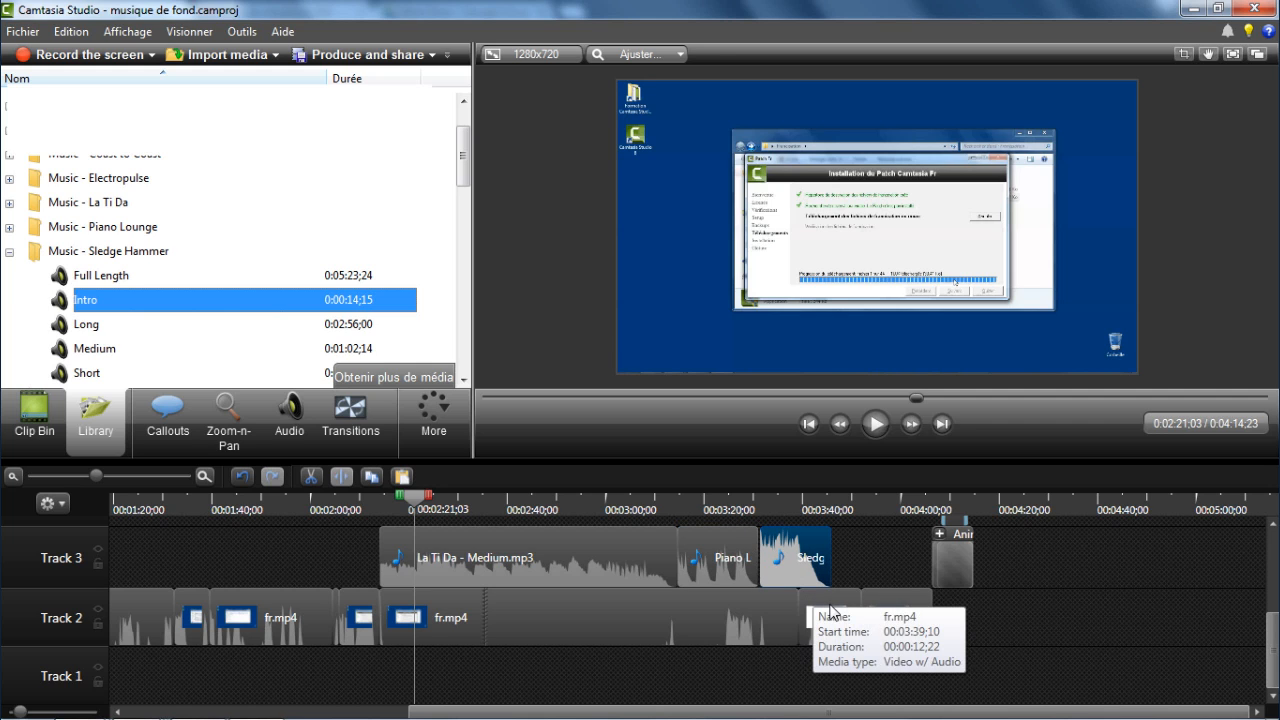
left_click_drag(797, 548, 795, 547)
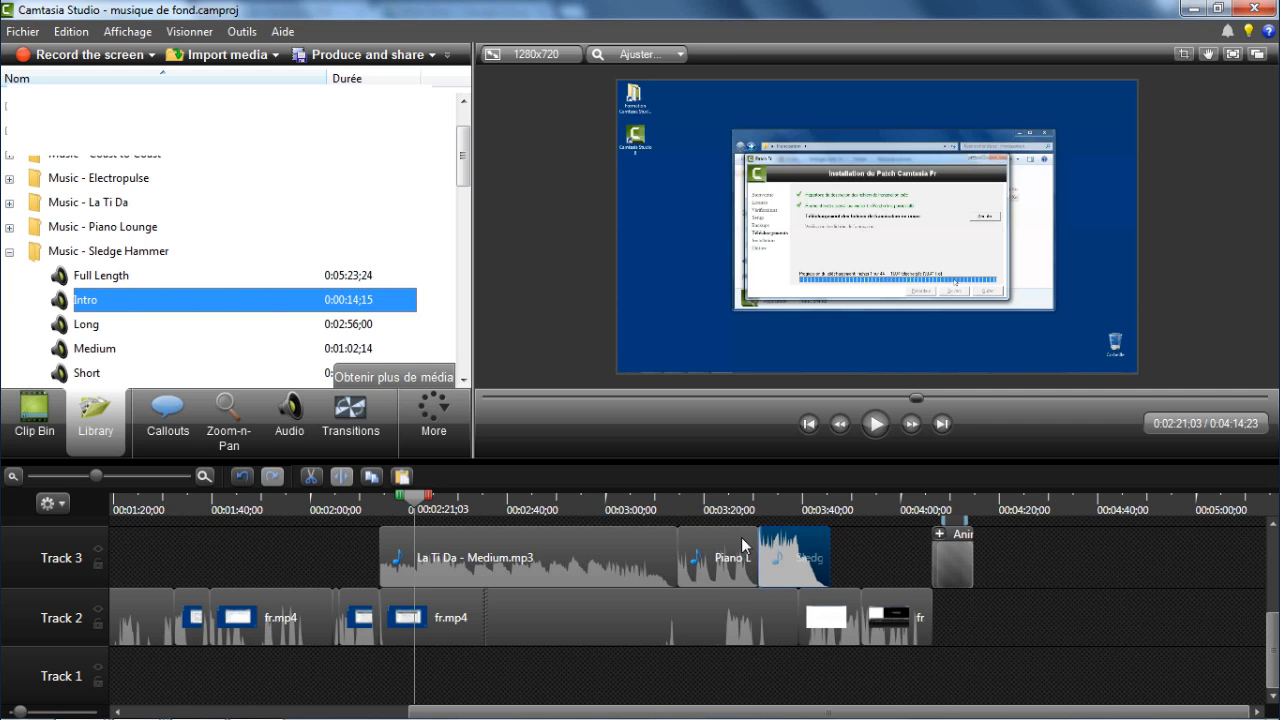
left_click(722, 541)
left_click(783, 549)
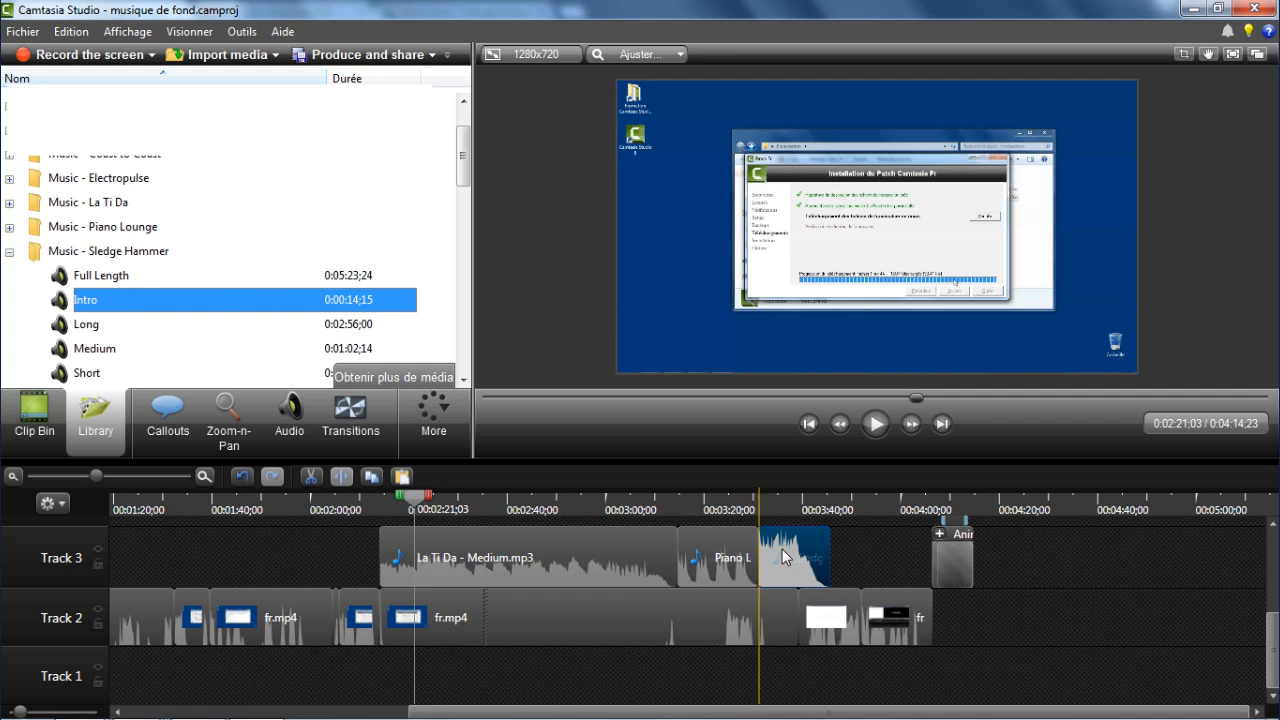
Play the transition from the La Ti Da clip into the Piano Lounge clip, starting at 0:03:10;02.
left_click(715, 550)
left_click(653, 550)
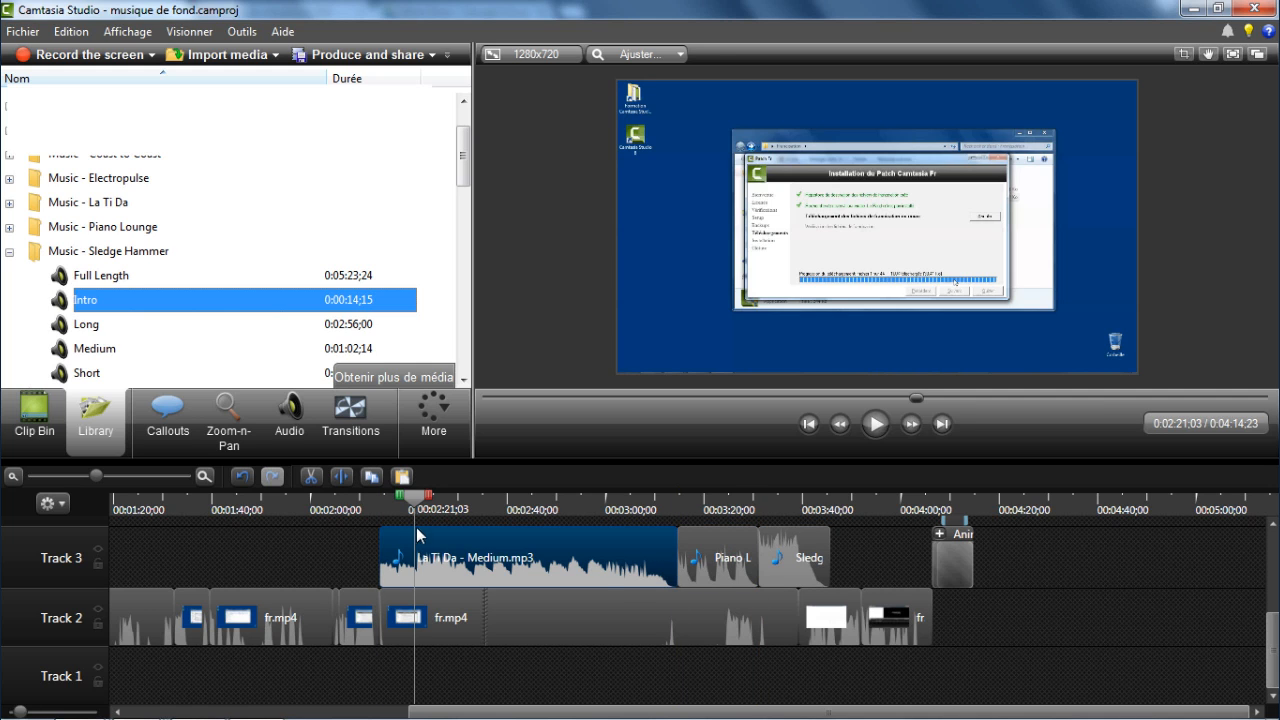
left_click_drag(415, 500, 655, 500)
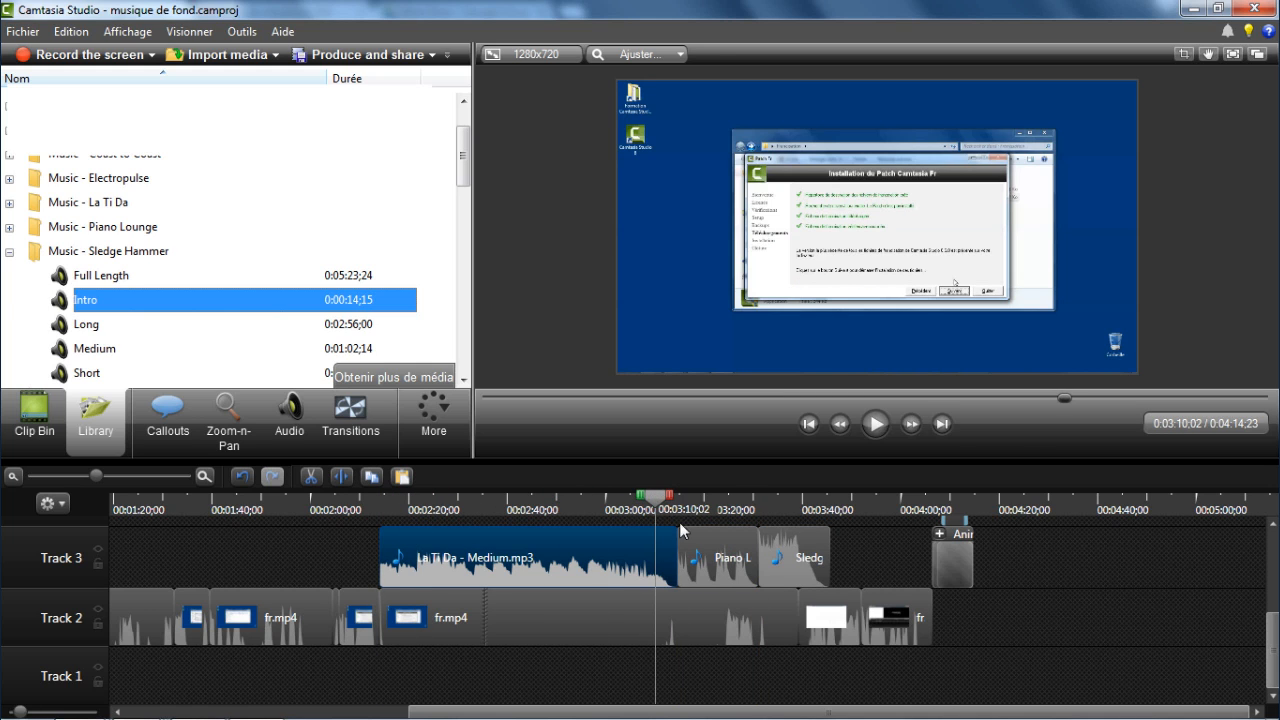
left_click(876, 428)
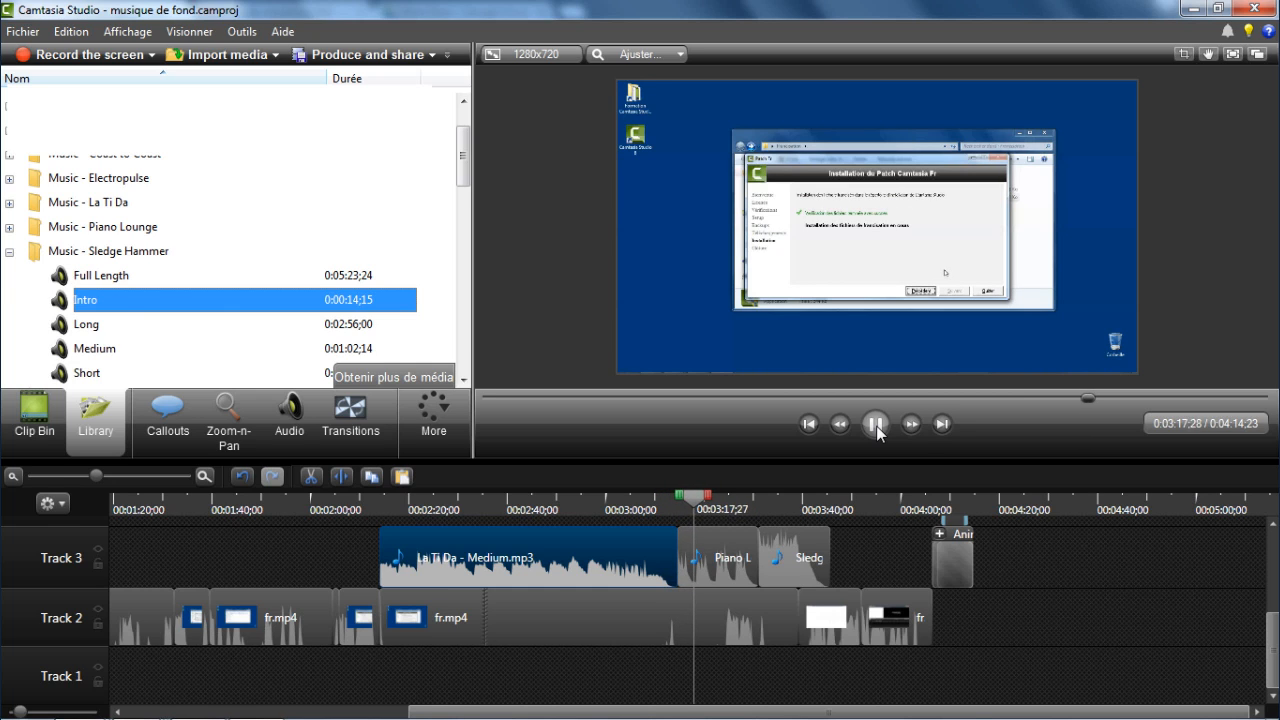
left_click(876, 425)
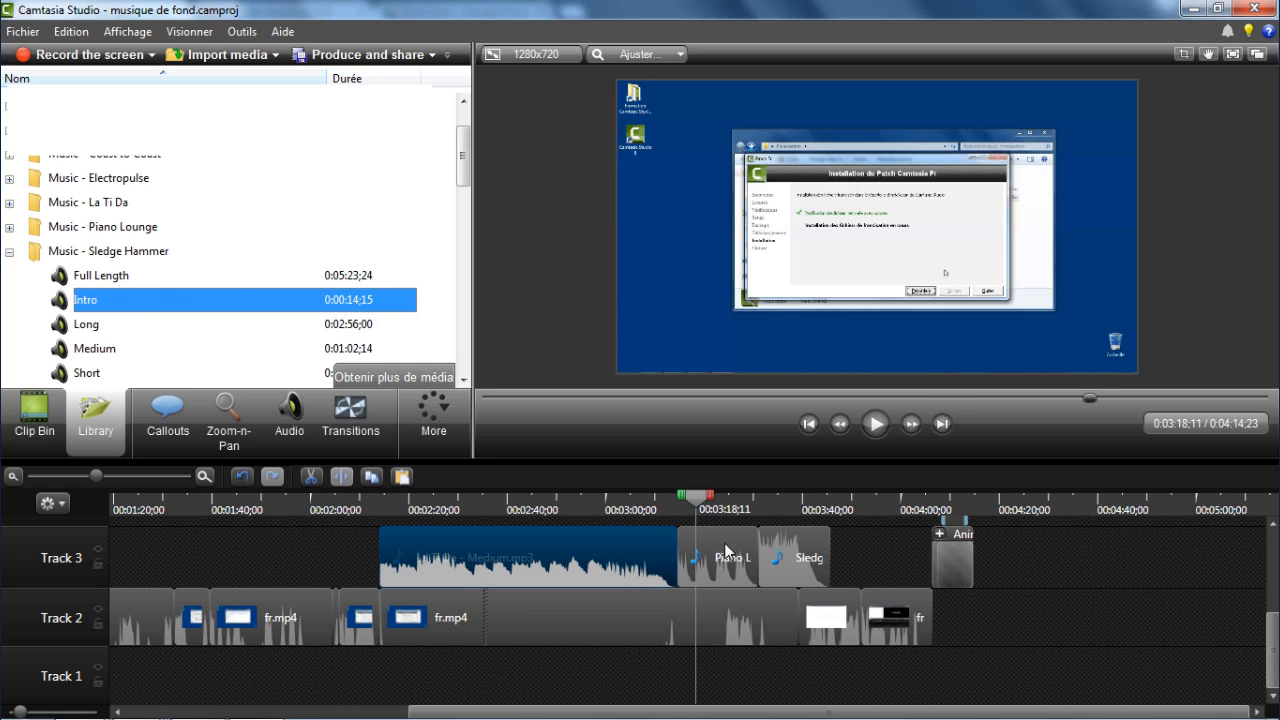
Select the opening seconds of the La Ti Da clip, up to 0:02:18;28, and show the audio editing tools.
left_click_drag(702, 500, 418, 502)
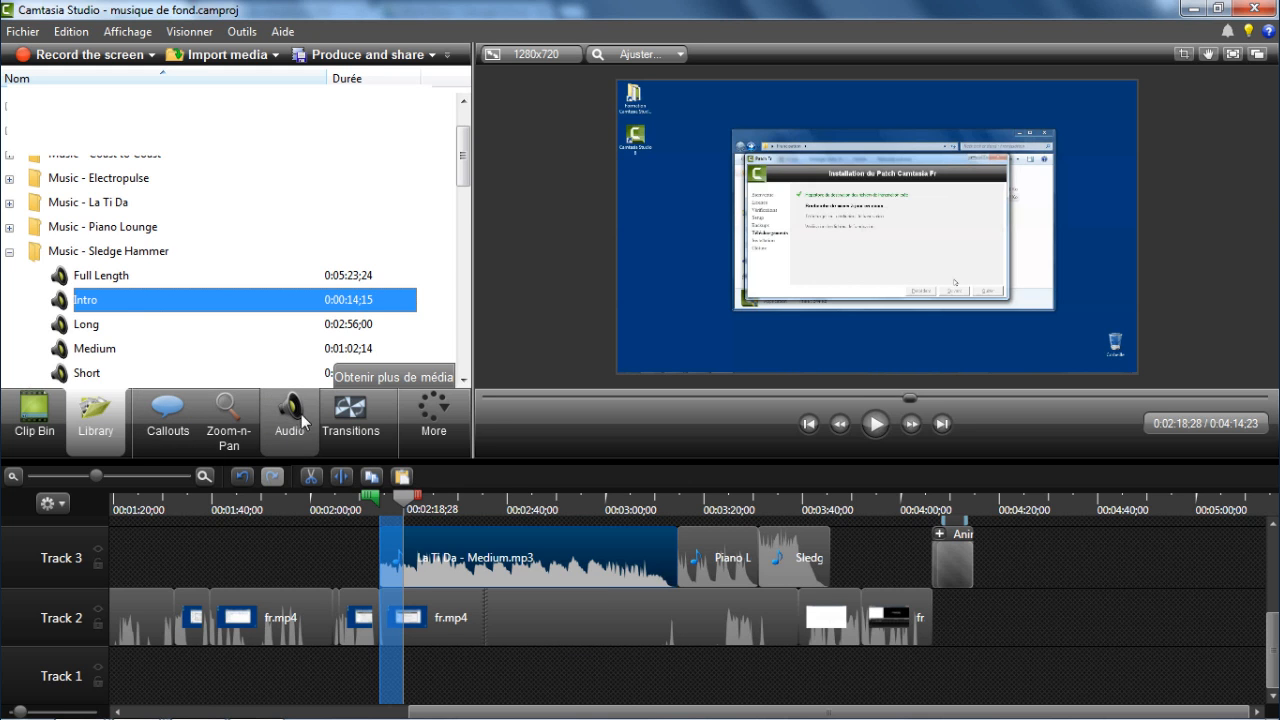
left_click(300, 422)
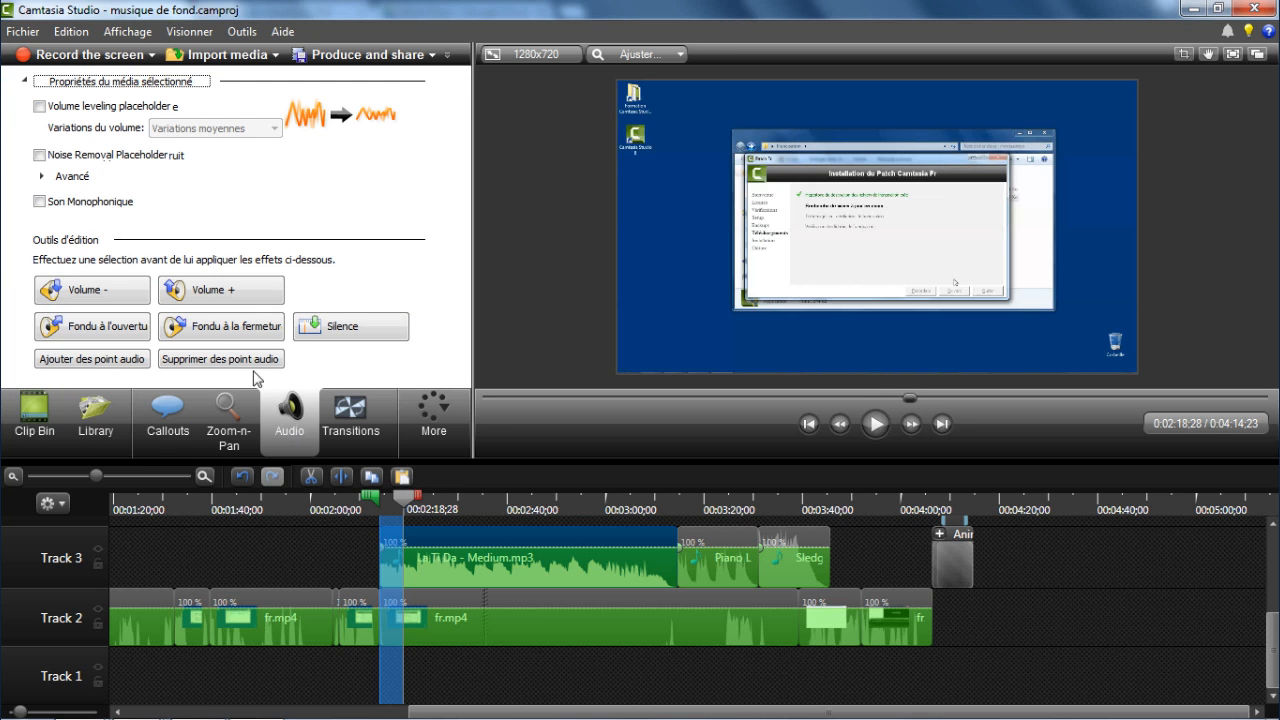
Try to apply an audio fade-in to the selected range with Track 2 unlocked, and undo it.
left_click(115, 329)
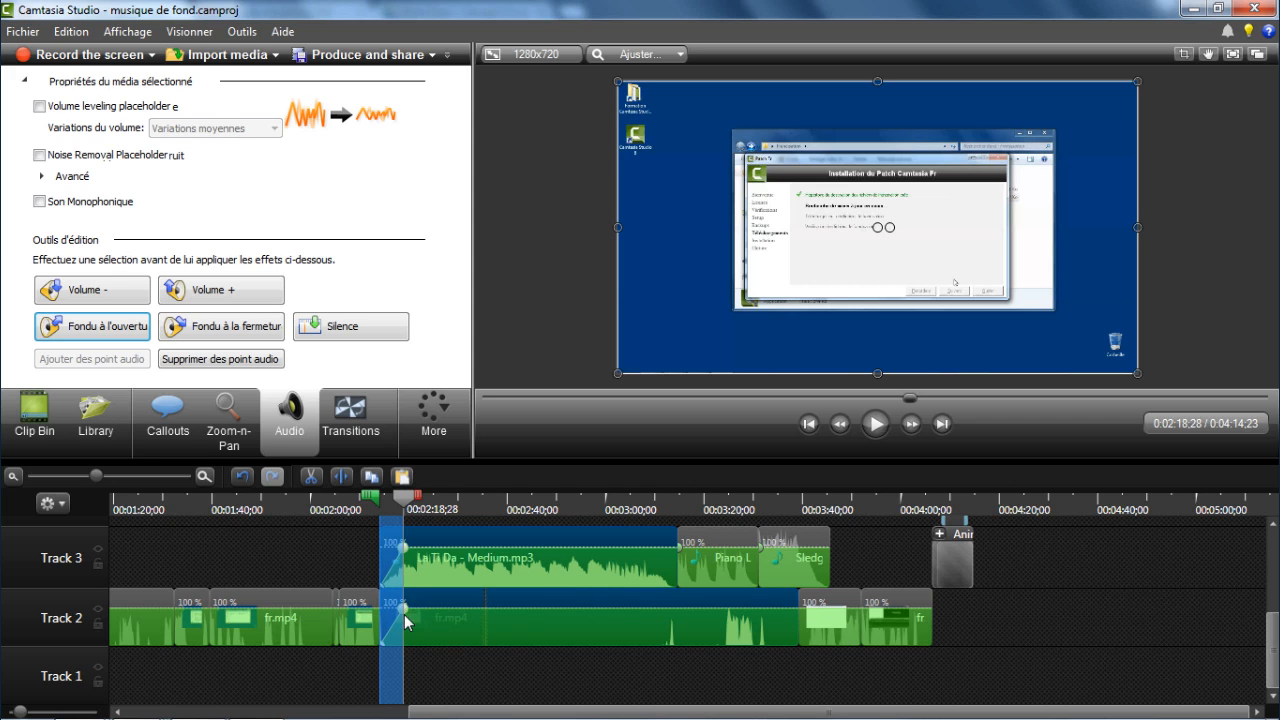
left_click(243, 477)
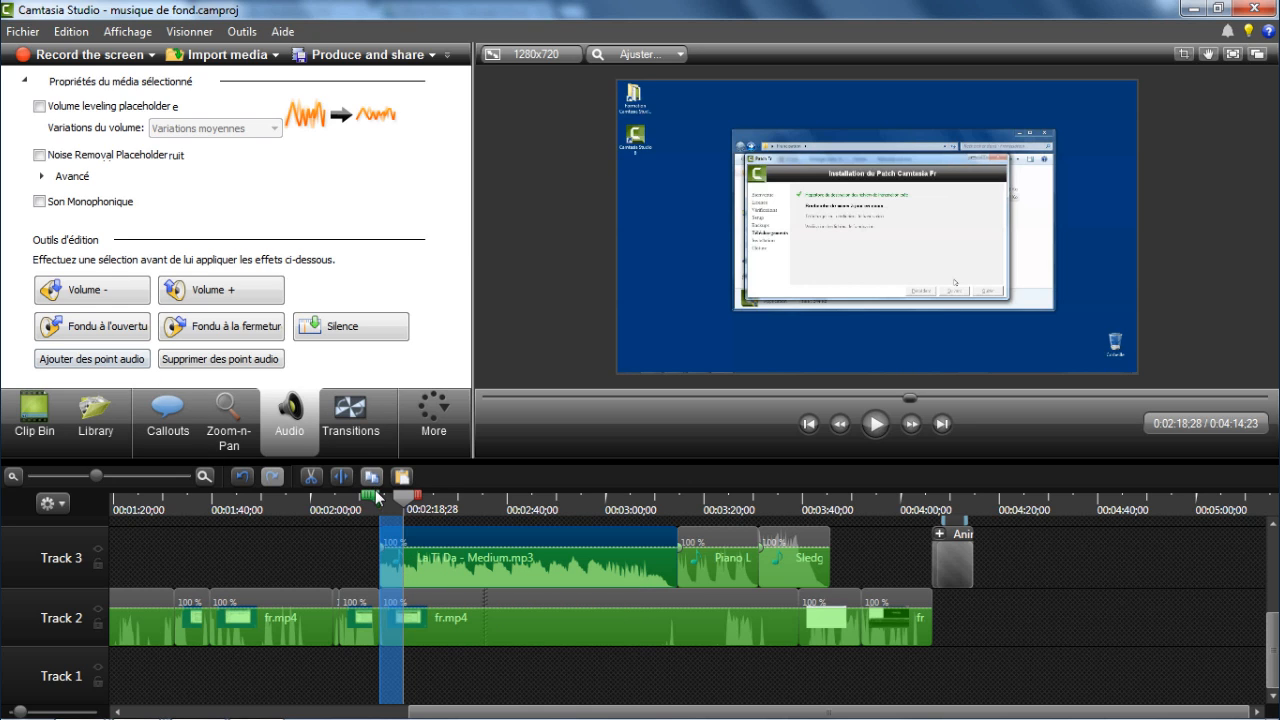
left_click(100, 328)
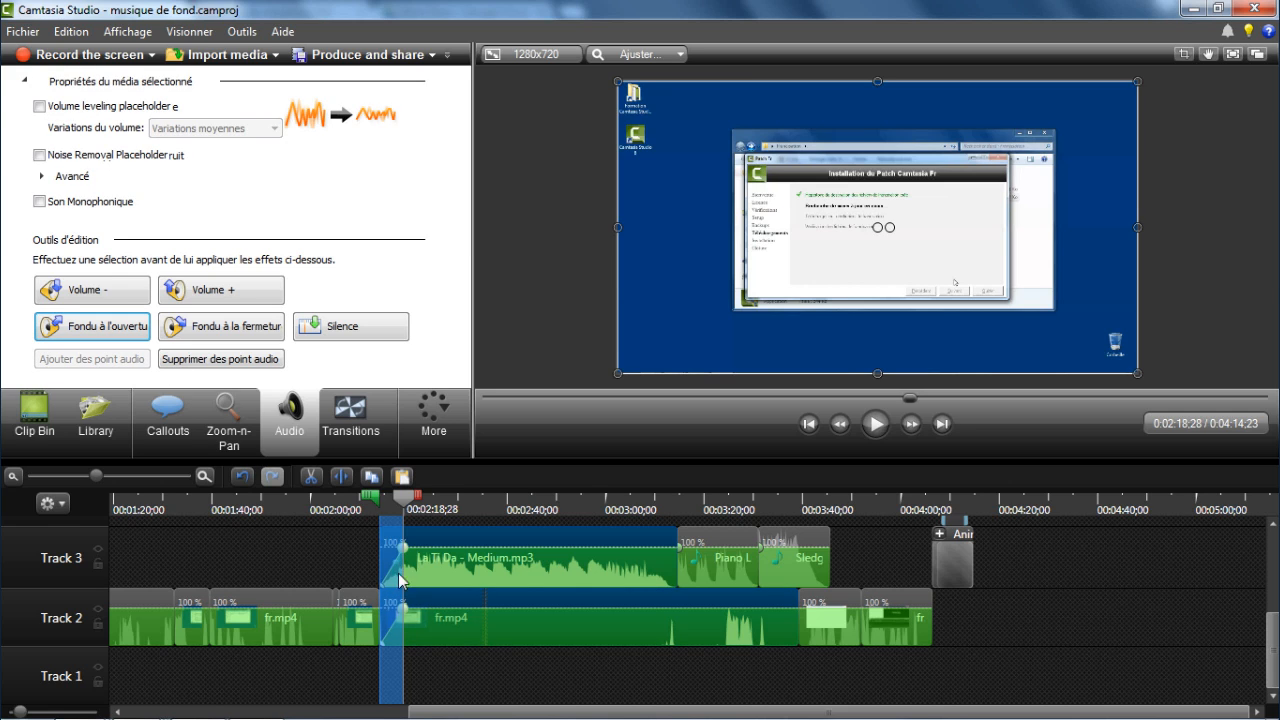
left_click(241, 476)
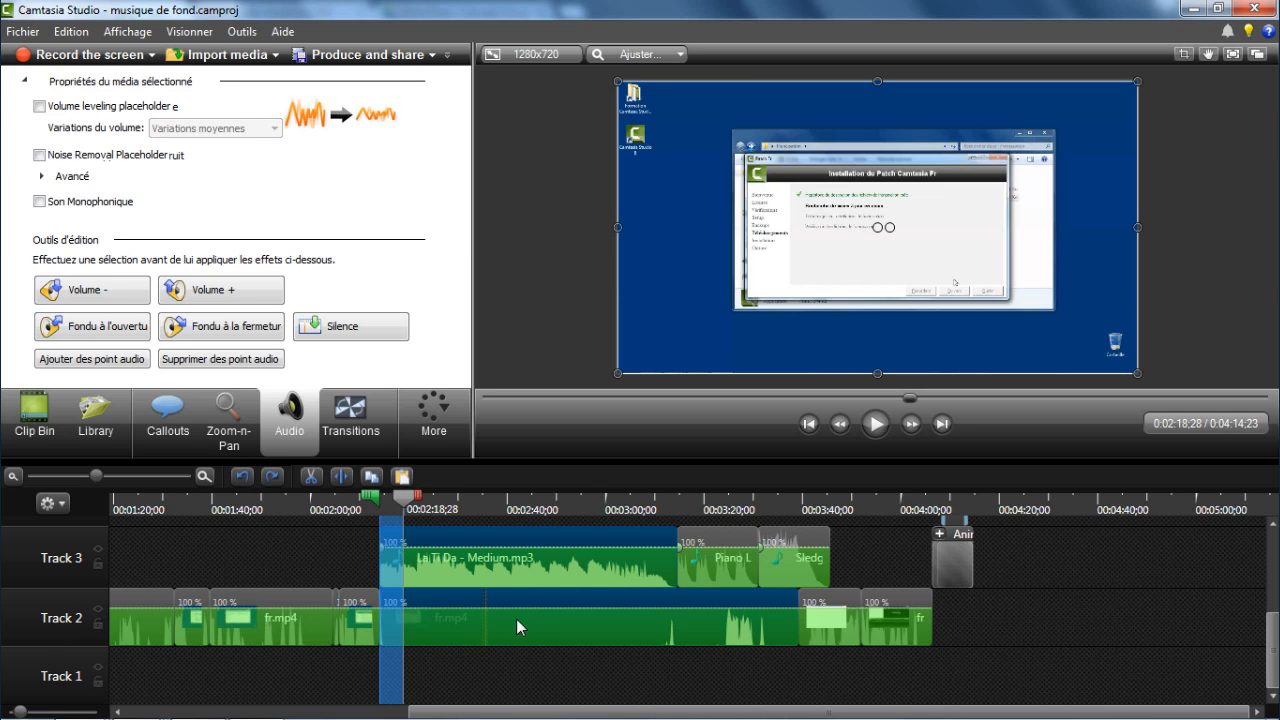
Lock Track 2 and apply a fade-in to the selected opening range of the La Ti Da clip.
right_click(70, 615)
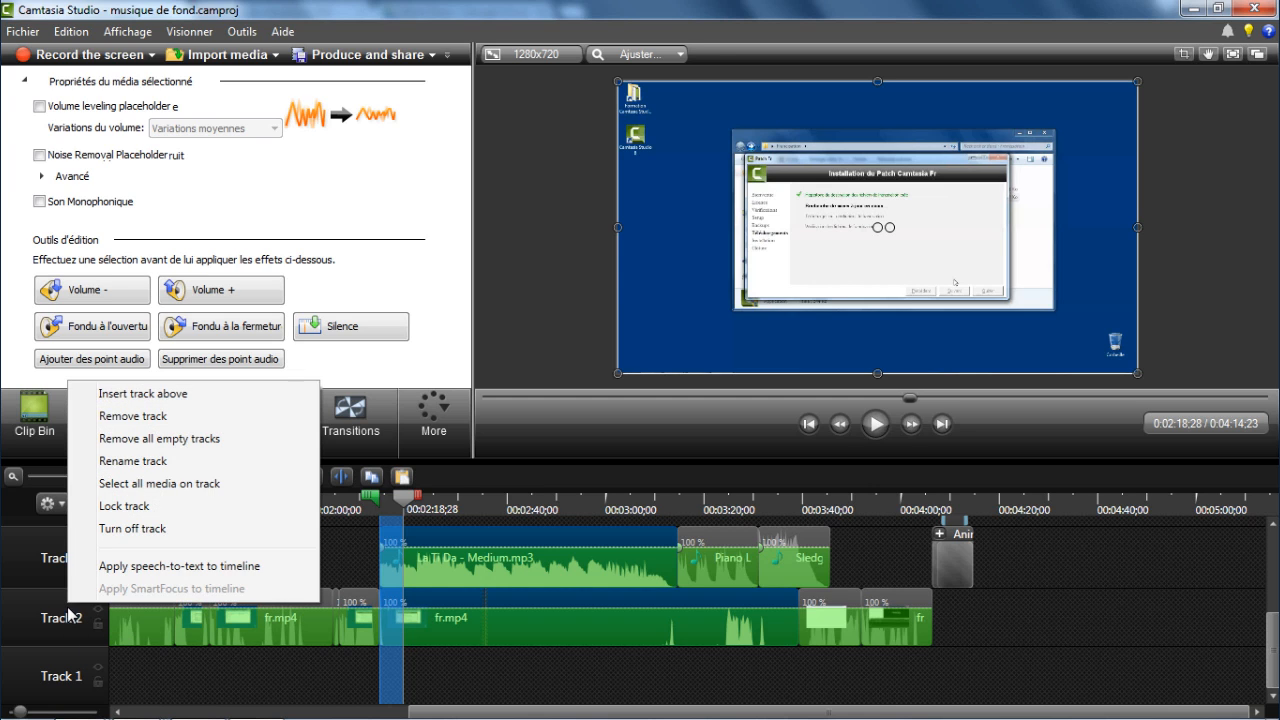
left_click(131, 508)
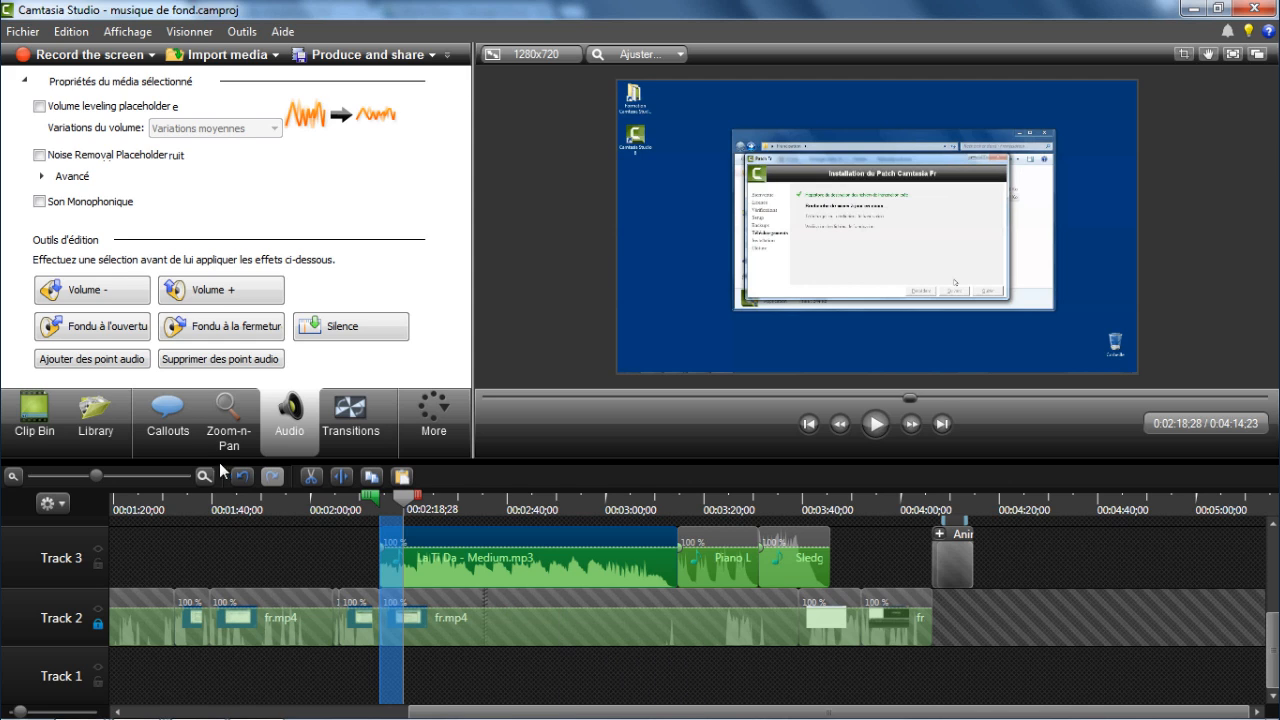
left_click(110, 330)
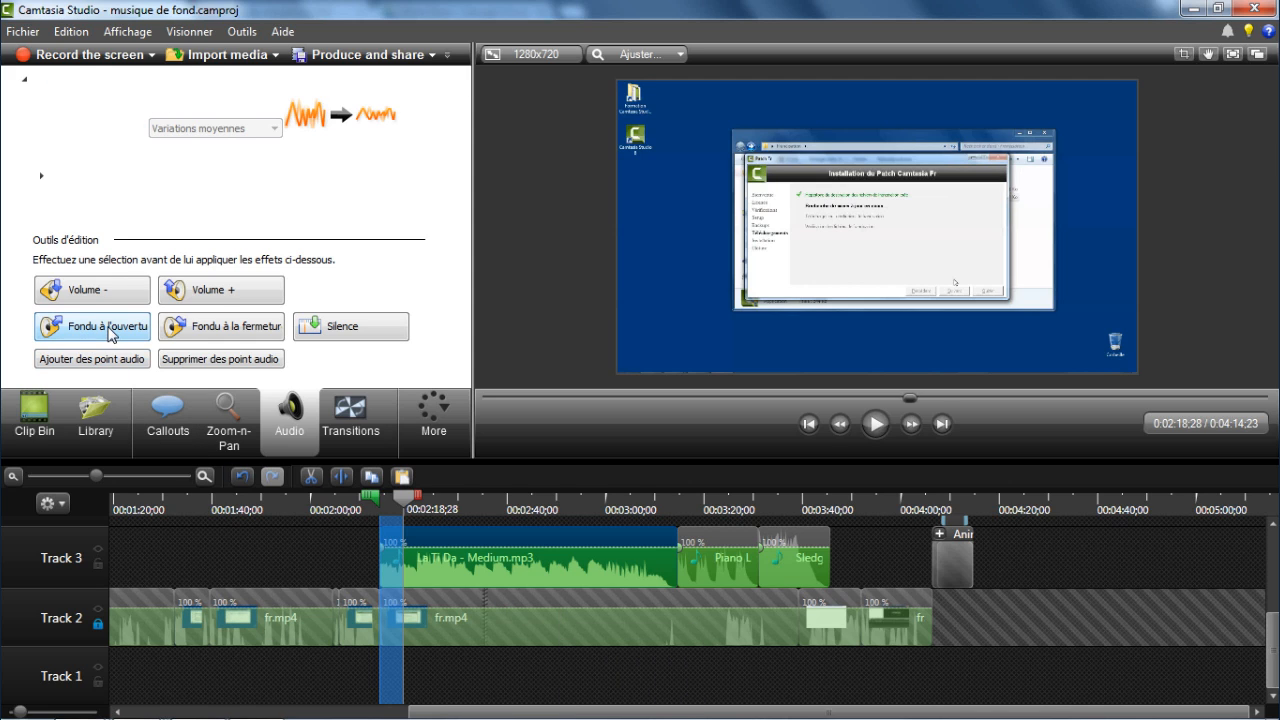
mouse_move(404, 556)
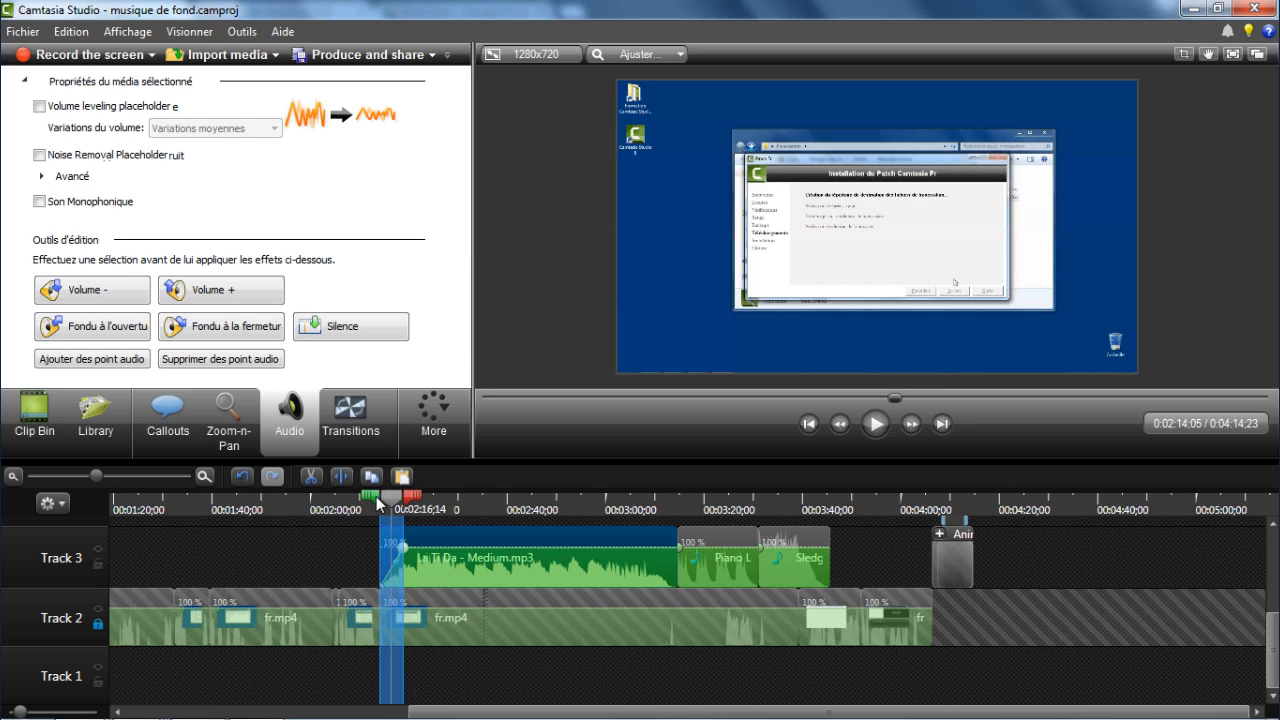
Clear the time selection and play the start of the La Ti Da clip to check its fade-in.
left_click(370, 503)
left_click(368, 503)
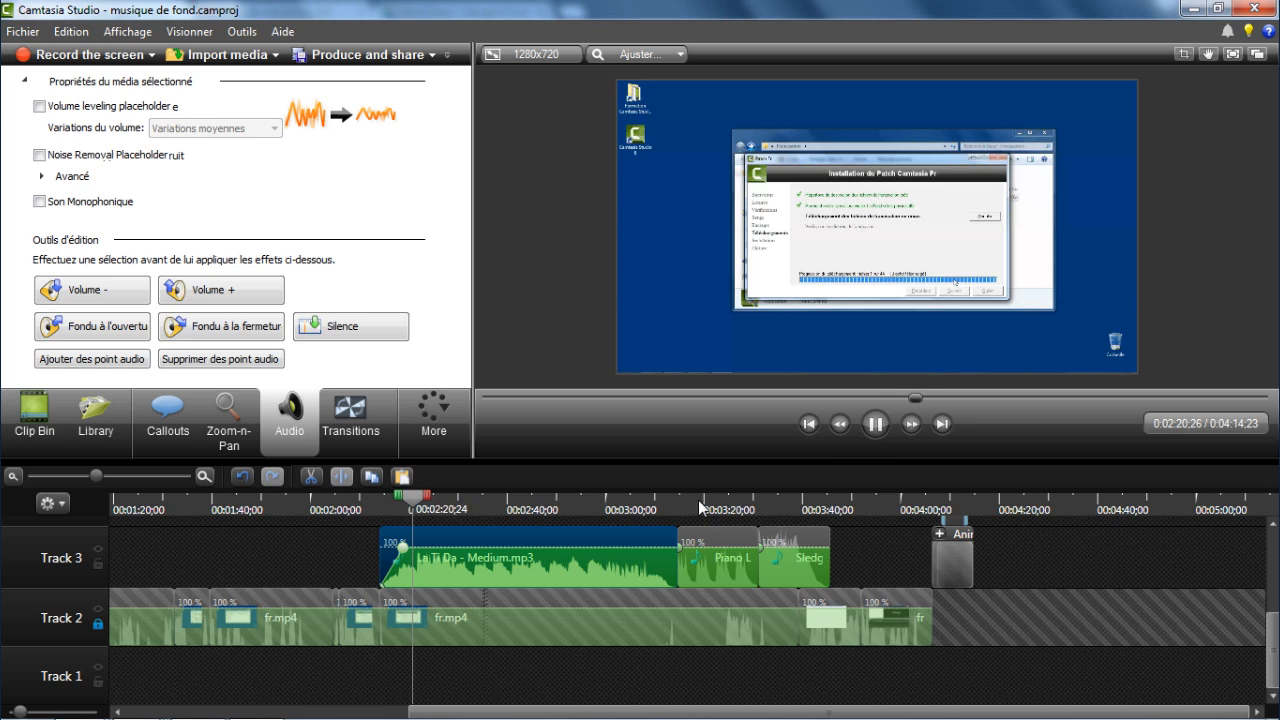
left_click(868, 428)
Apply a fade-out to the last seconds of the La Ti Da clip, ending at 0:03:14;20.
left_click_drag(428, 500, 696, 500)
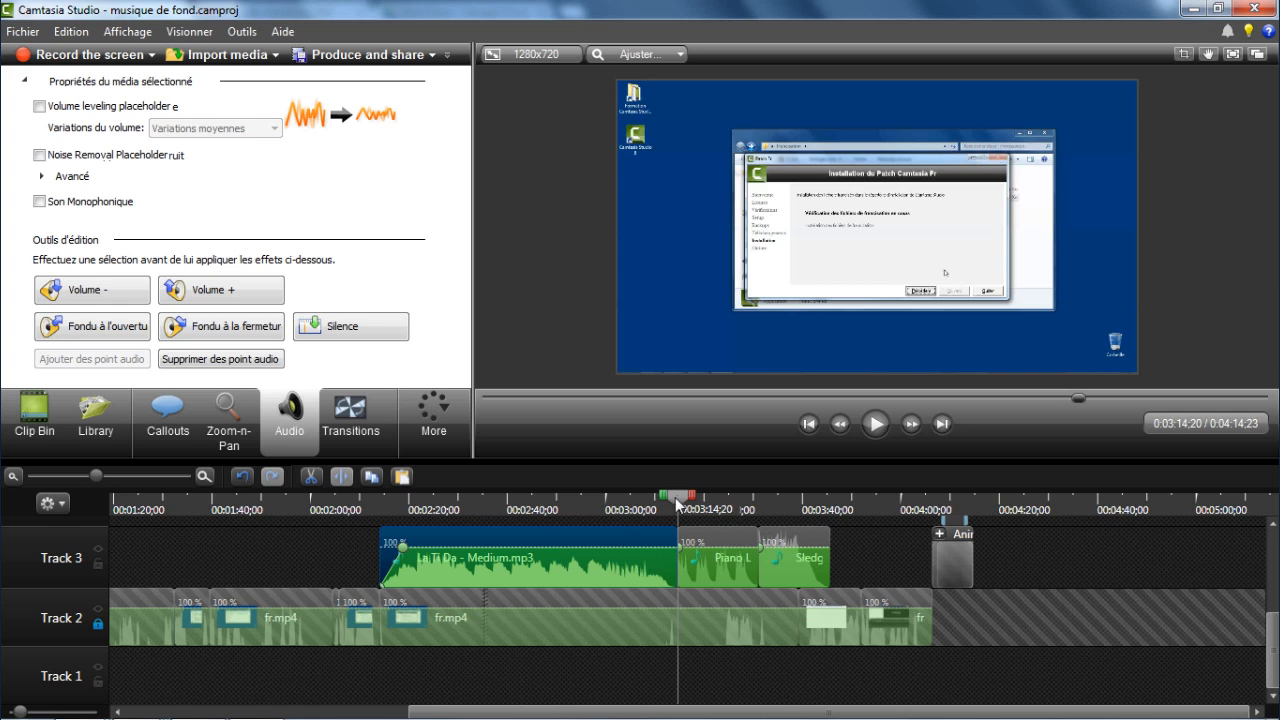
mouse_move(677, 500)
left_mouse_down()
mouse_move(652, 500)
mouse_move(701, 498)
left_mouse_up()
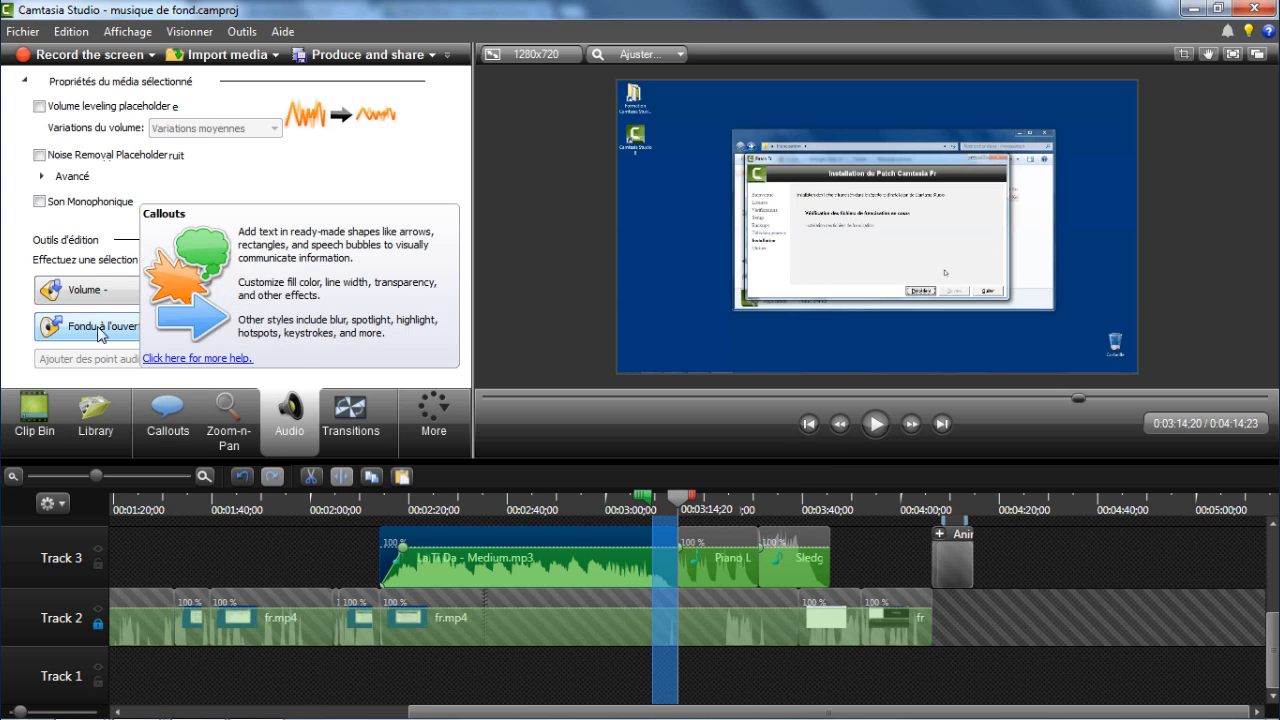
left_click(238, 327)
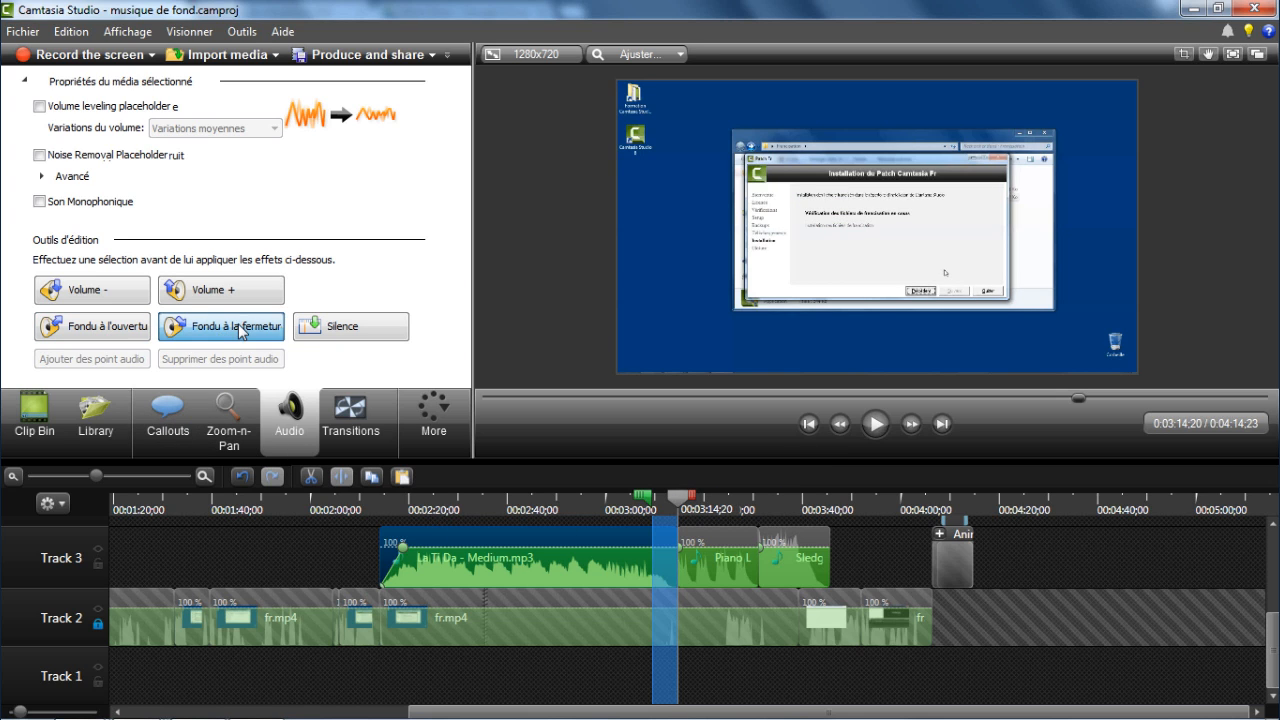
Apply a fade-in to the opening seconds of the Piano Lounge clip, from 0:03:14;20 to 0:03:17;16.
left_click(705, 532)
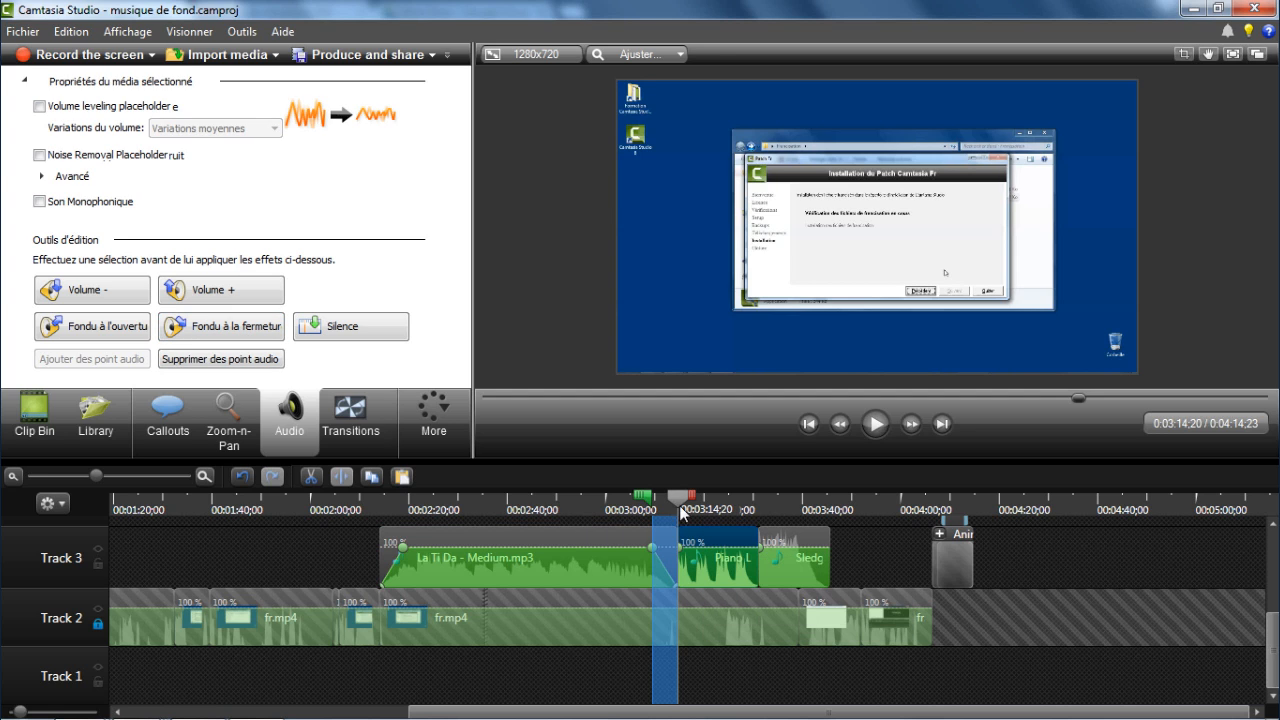
left_click(675, 505)
left_click_drag(693, 499, 706, 499)
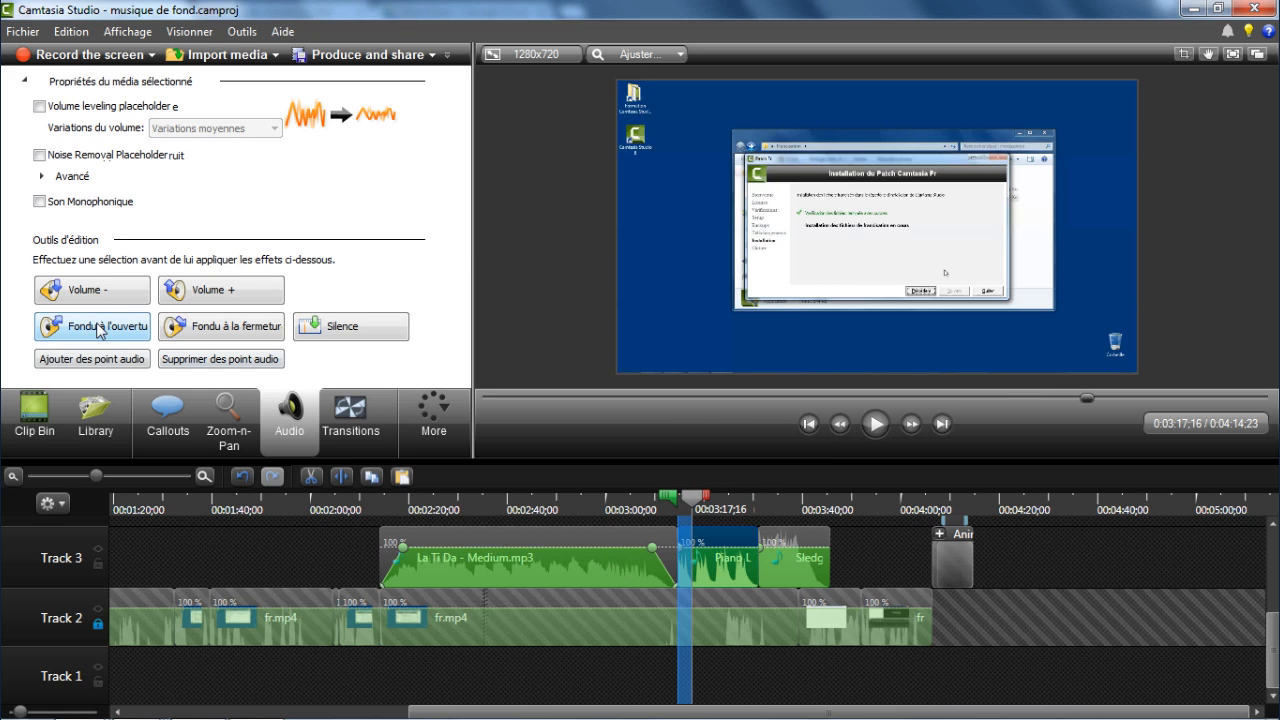
left_click(99, 327)
Apply only a fade-out to the last seconds of the Piano Lounge clip, ending at 0:03:31;05.
left_click(694, 500)
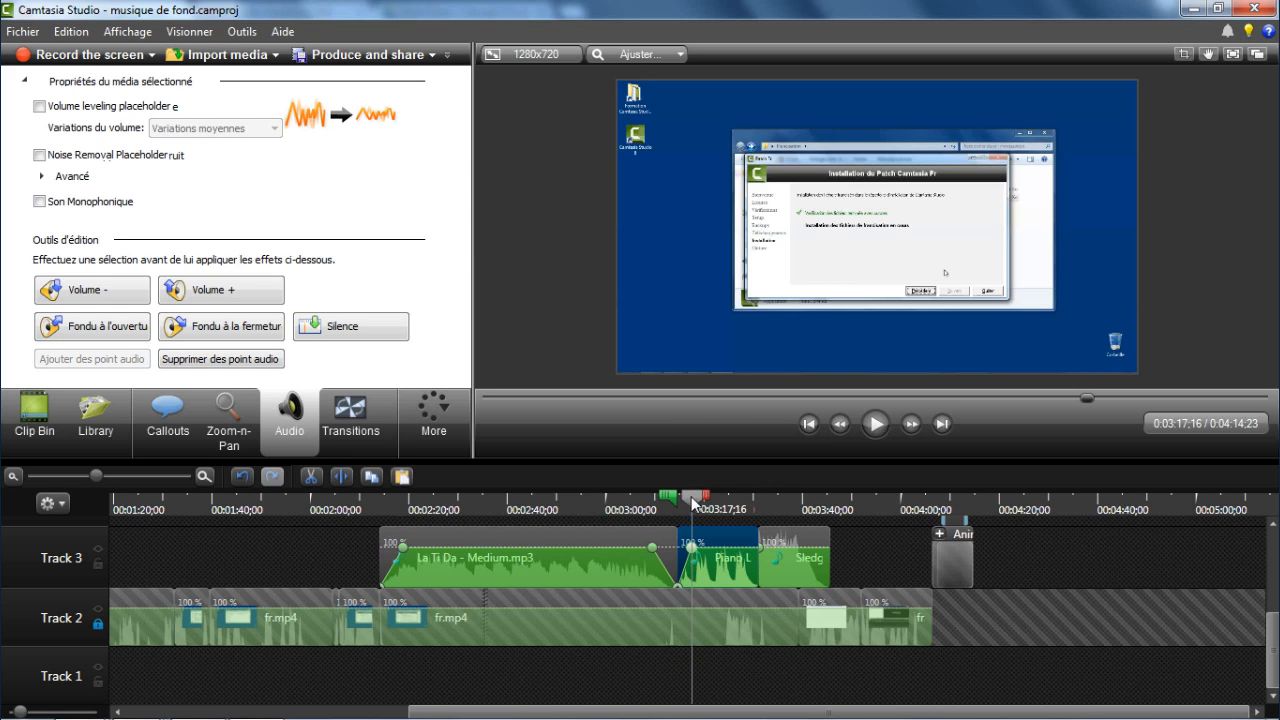
left_click_drag(694, 500, 776, 500)
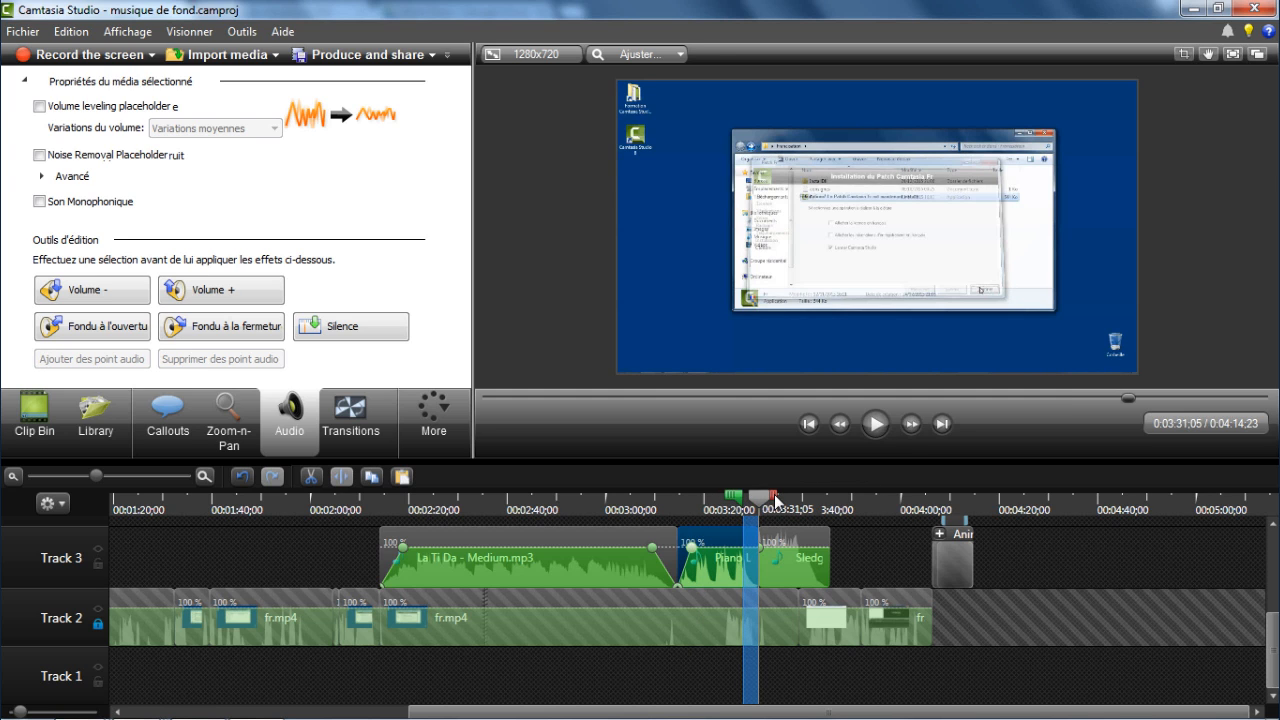
left_click(122, 330)
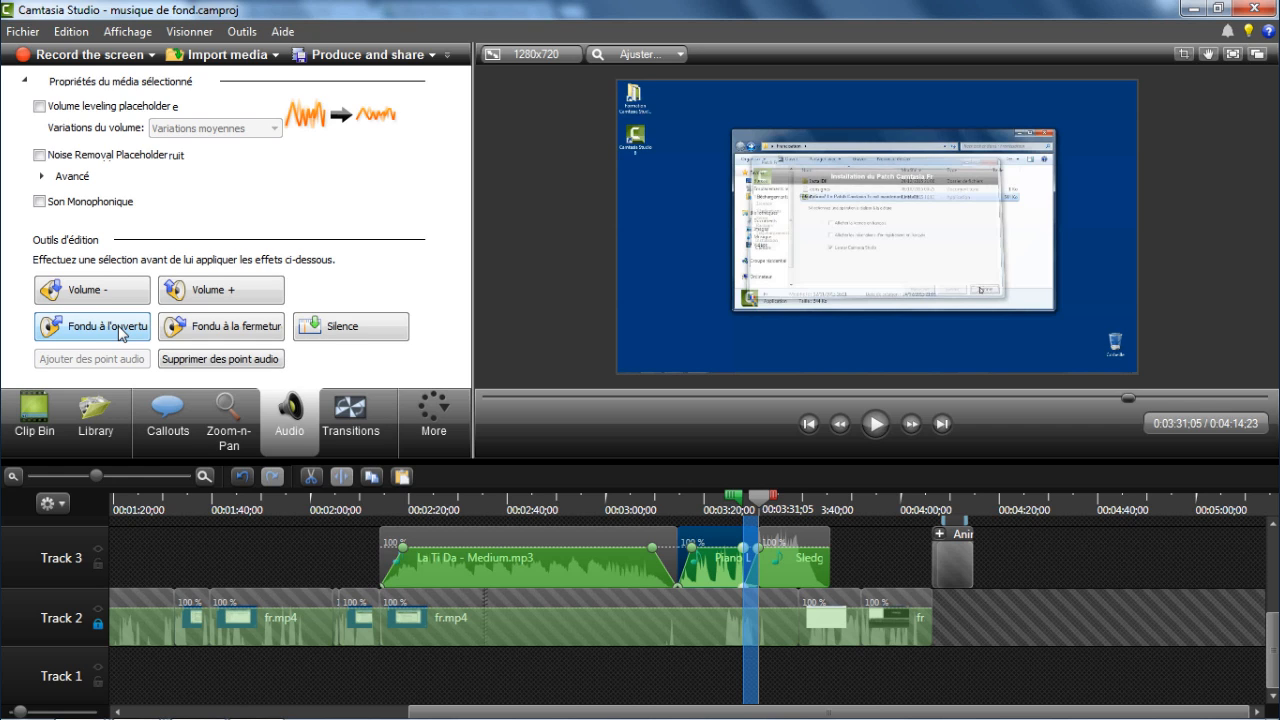
left_click(185, 330)
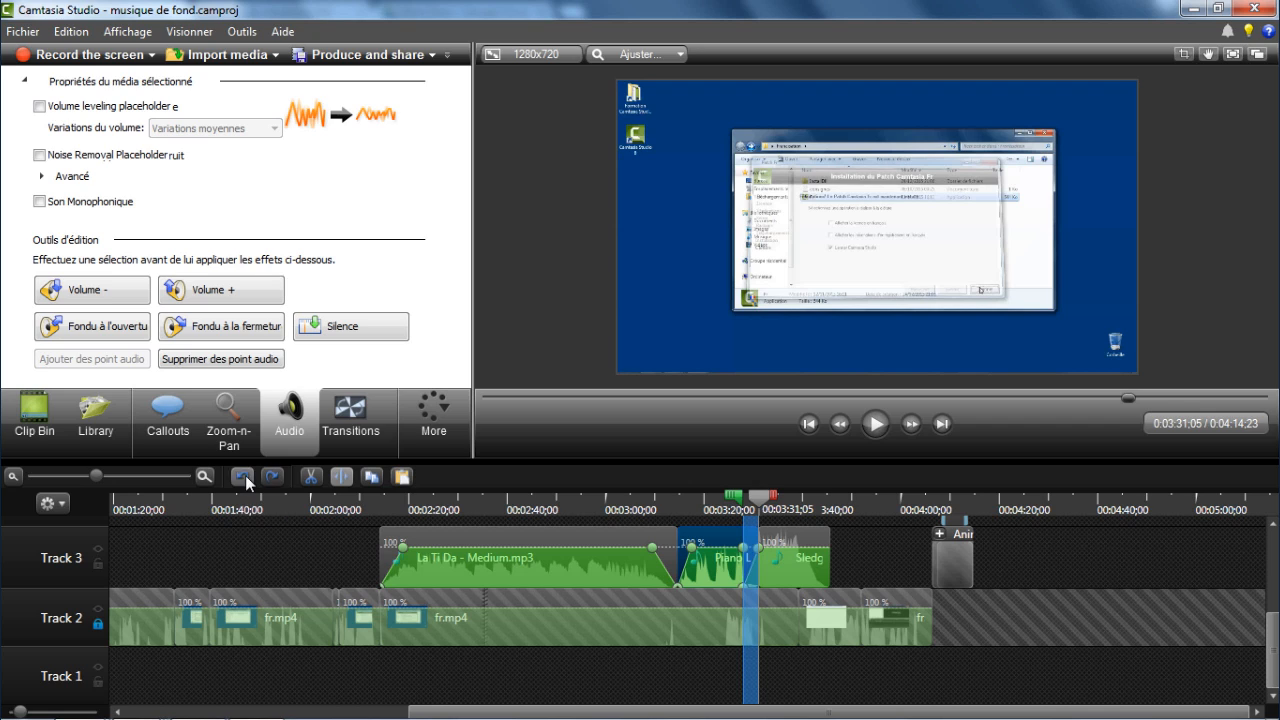
left_click(244, 478)
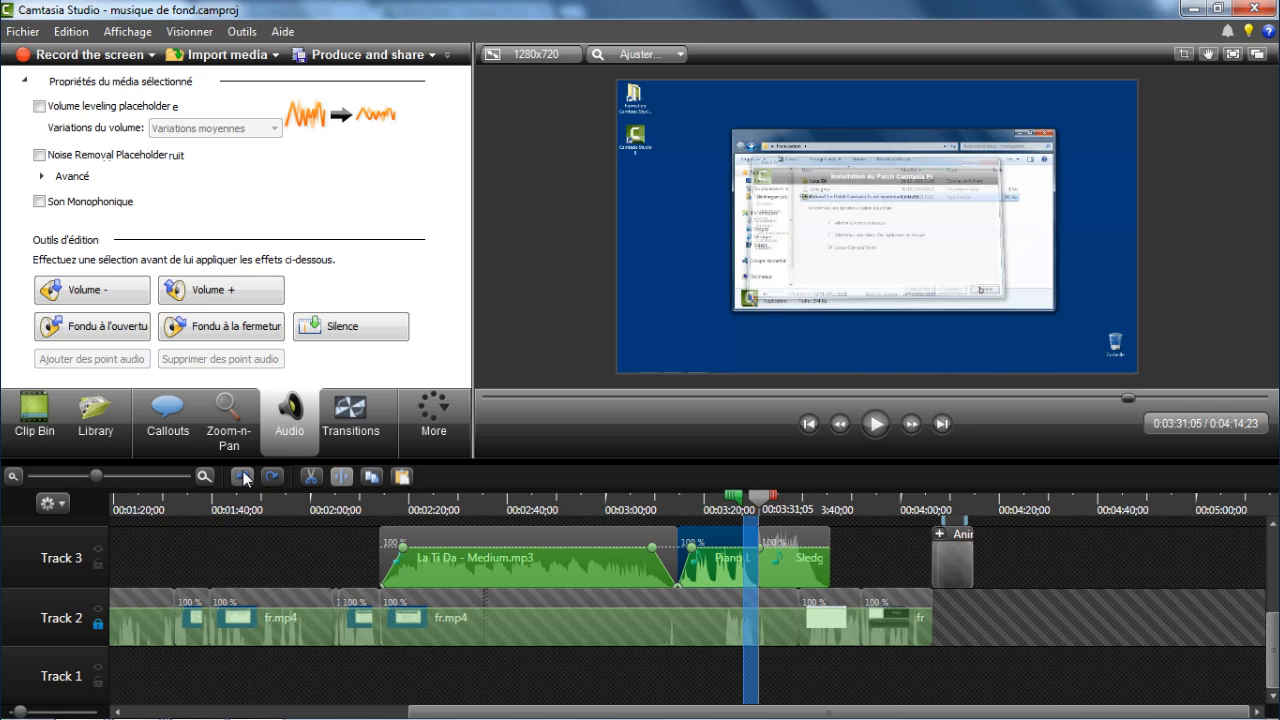
left_click(221, 335)
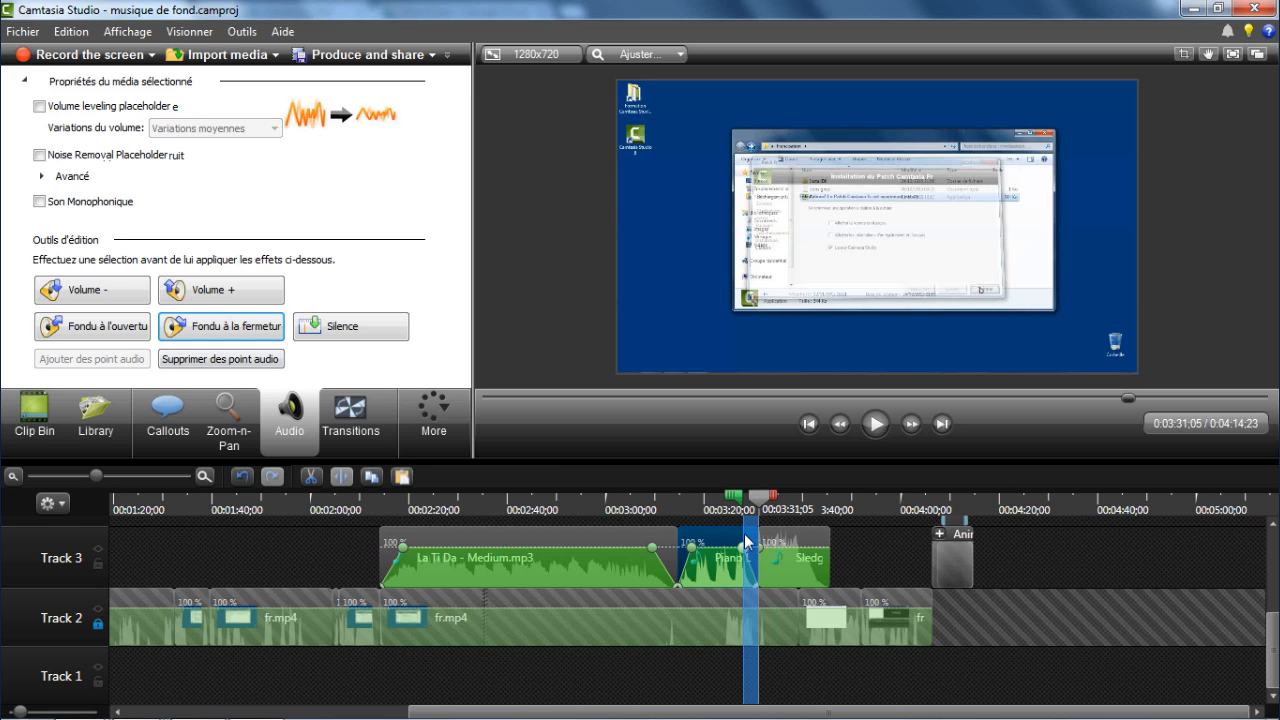
Apply a fade-in to the opening seconds of the Sledge Hammer clip, starting at 0:03:31;05.
left_click(781, 533)
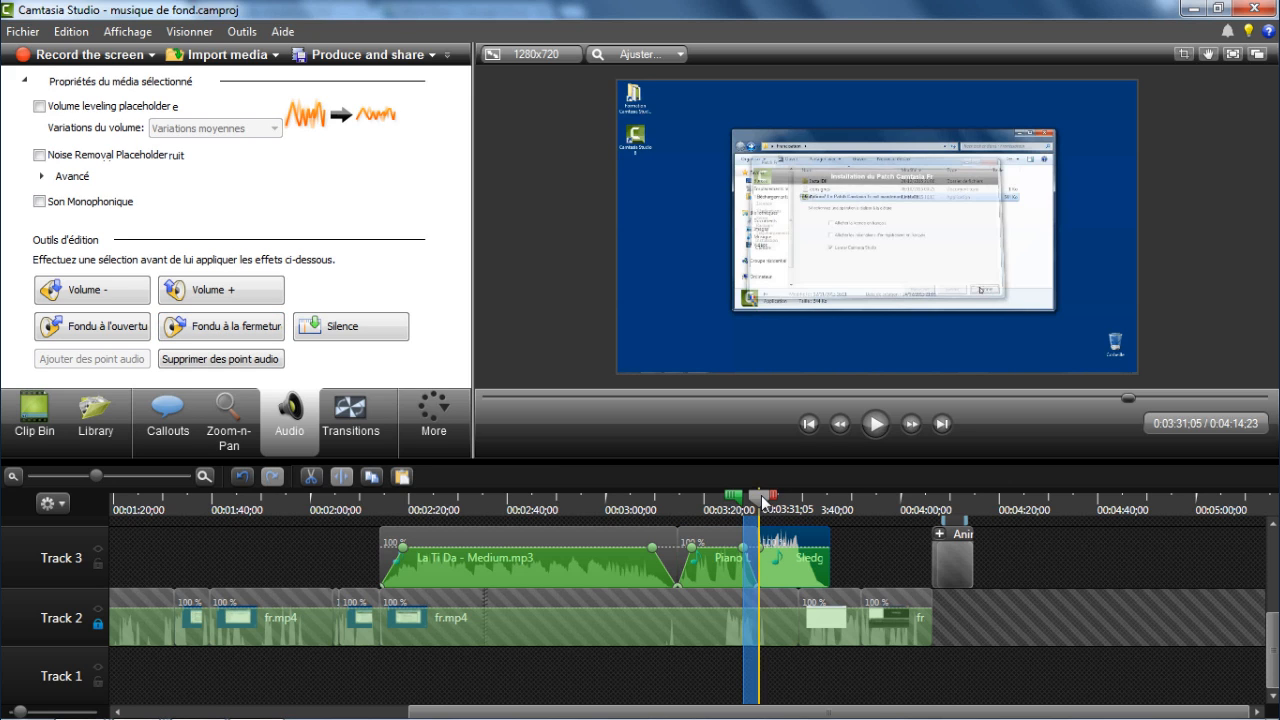
left_click(763, 500)
mouse_move(762, 502)
left_mouse_down()
mouse_move(778, 503)
mouse_move(747, 500)
left_mouse_up()
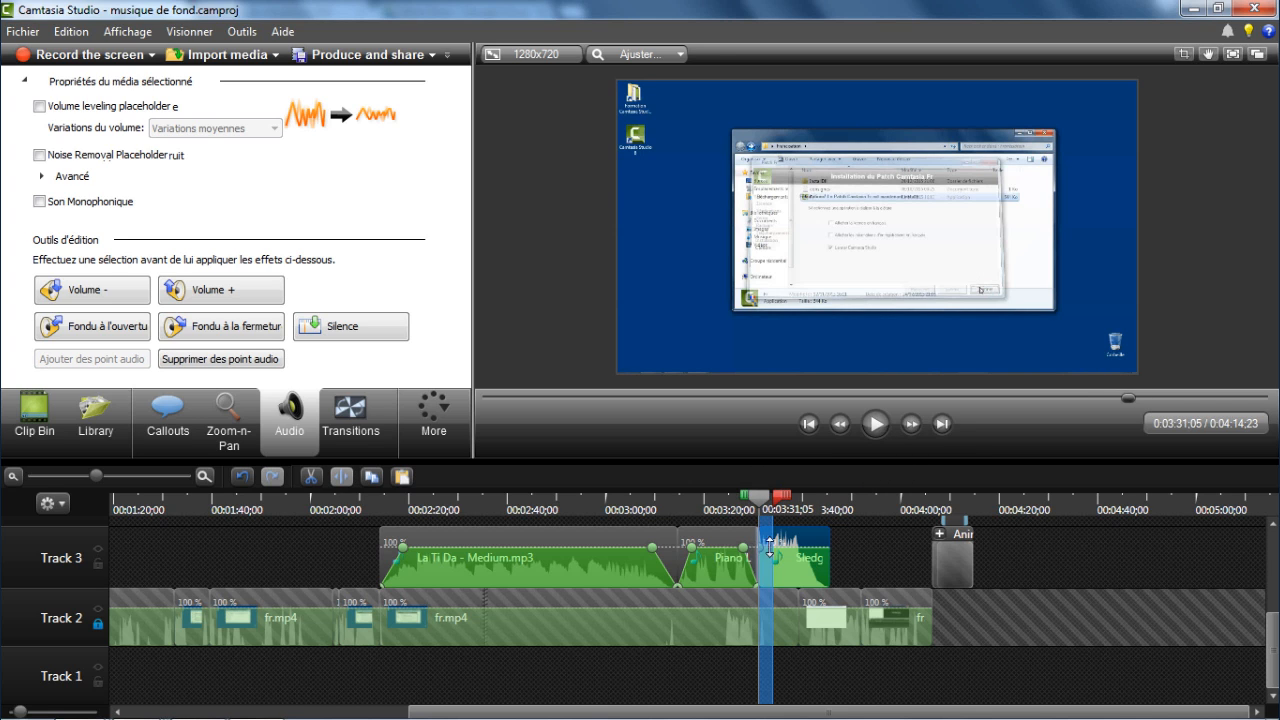
left_click(104, 328)
Place the playhead at 0:03:07;28 and enlarge the timeline to inspect the fades between the La Ti Da and Piano Lounge clips.
left_click(764, 501)
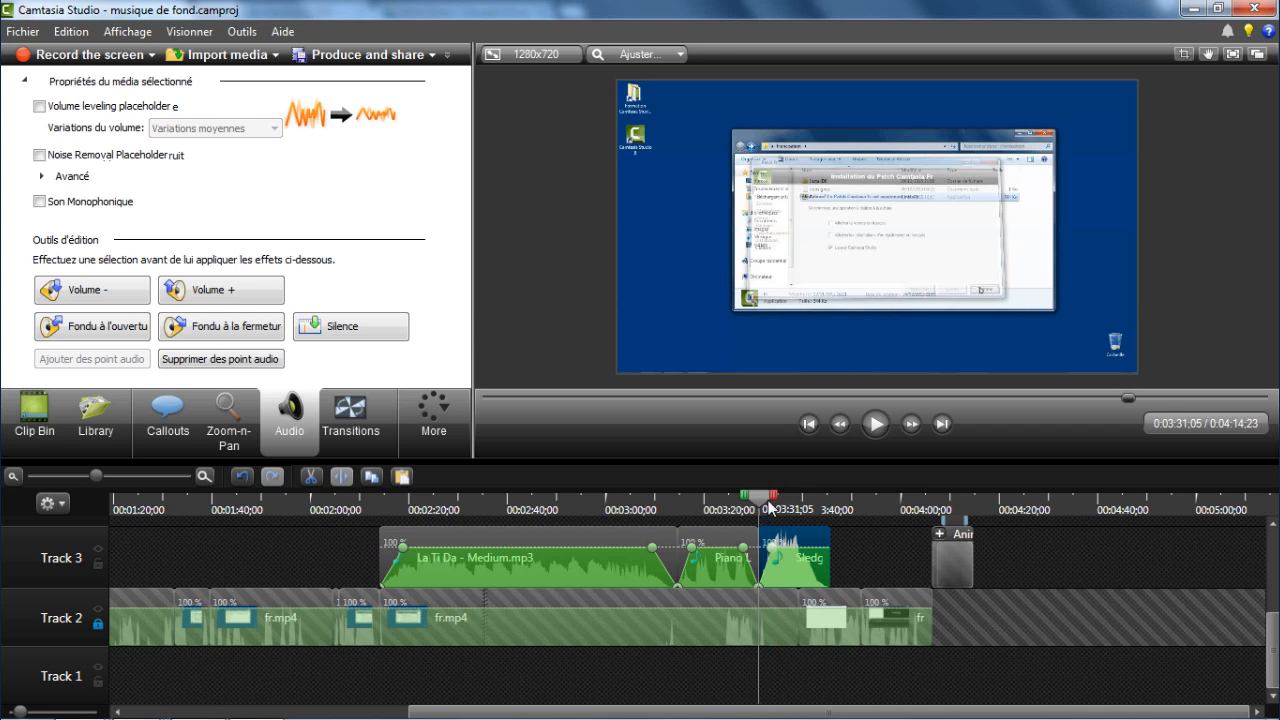
left_click_drag(758, 503, 645, 497)
left_click(254, 338)
left_click(140, 473)
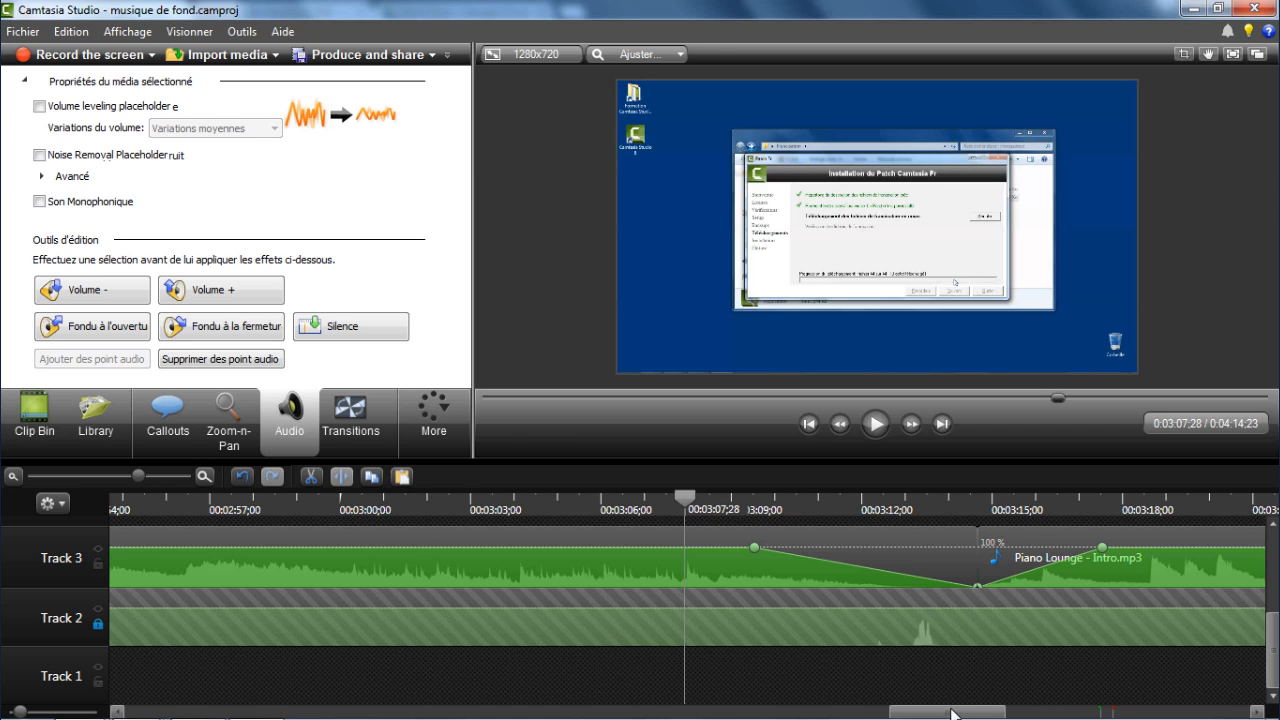
Review the fades along the Piano Lounge and Sledge Hammer clips and clear the time selection over the Sledge Hammer ending.
left_click_drag(952, 714, 977, 714)
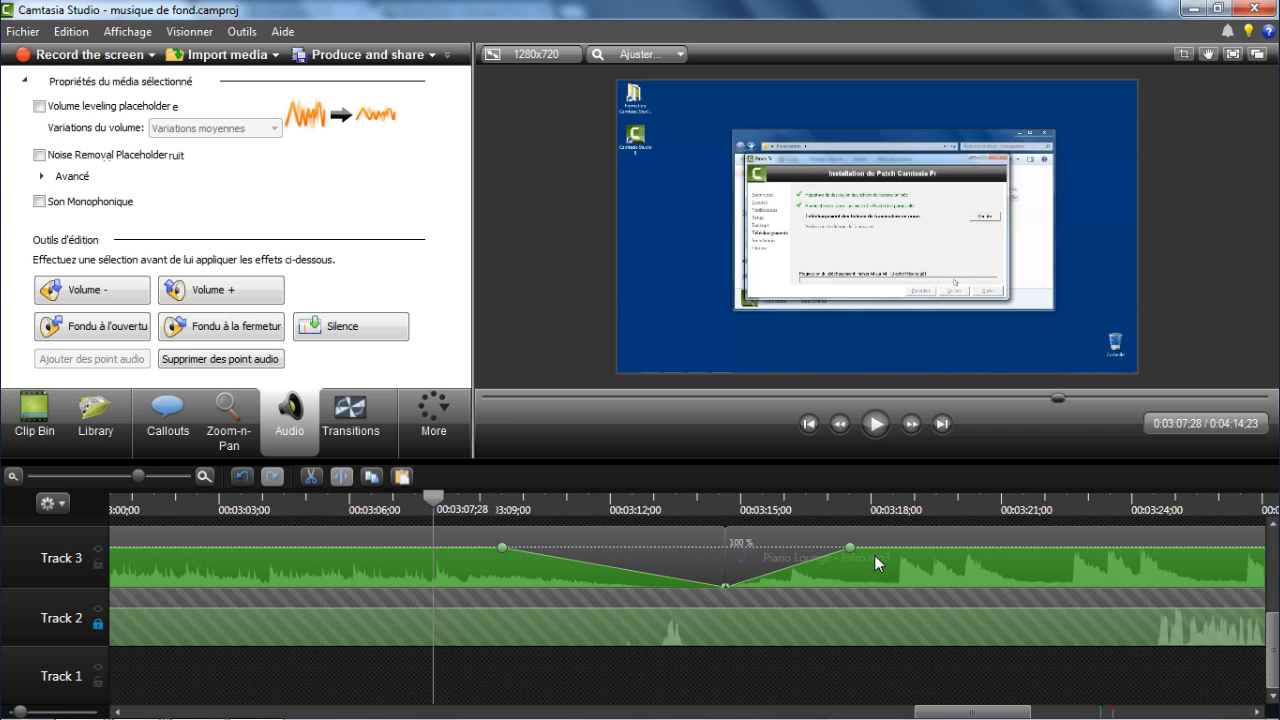
left_click_drag(955, 712, 1055, 711)
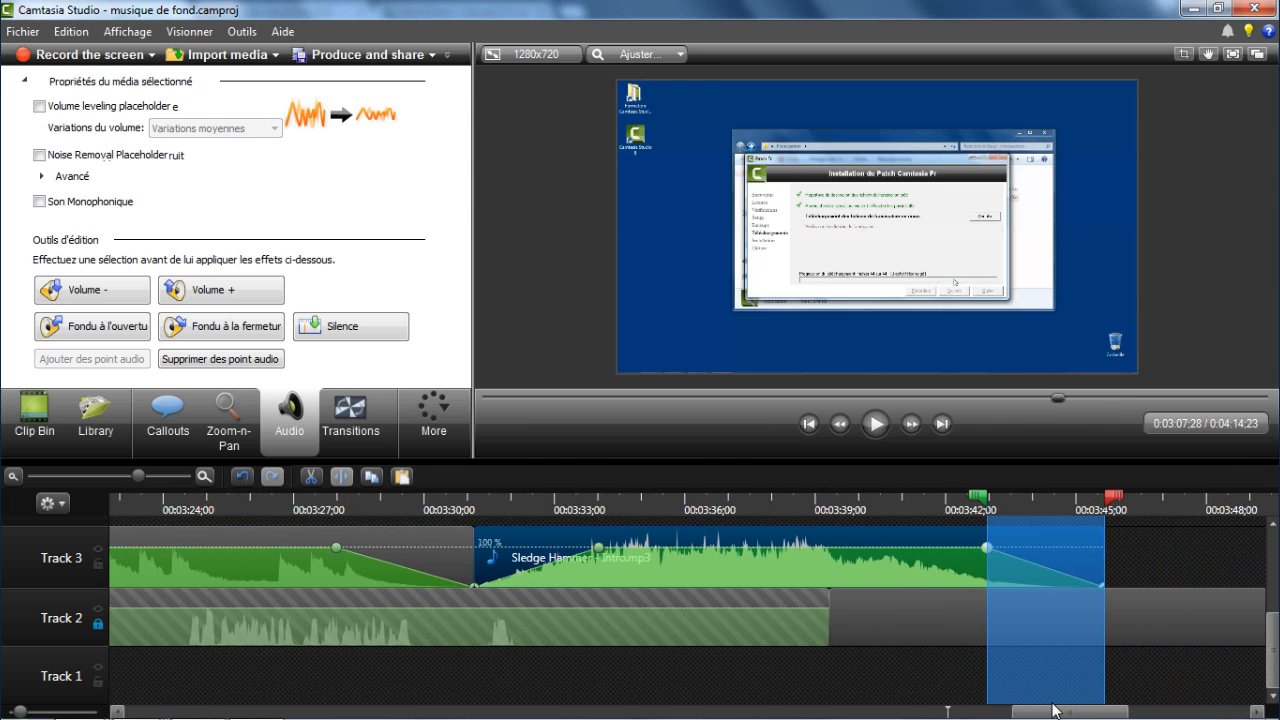
scroll(1048, 576, "up", 3)
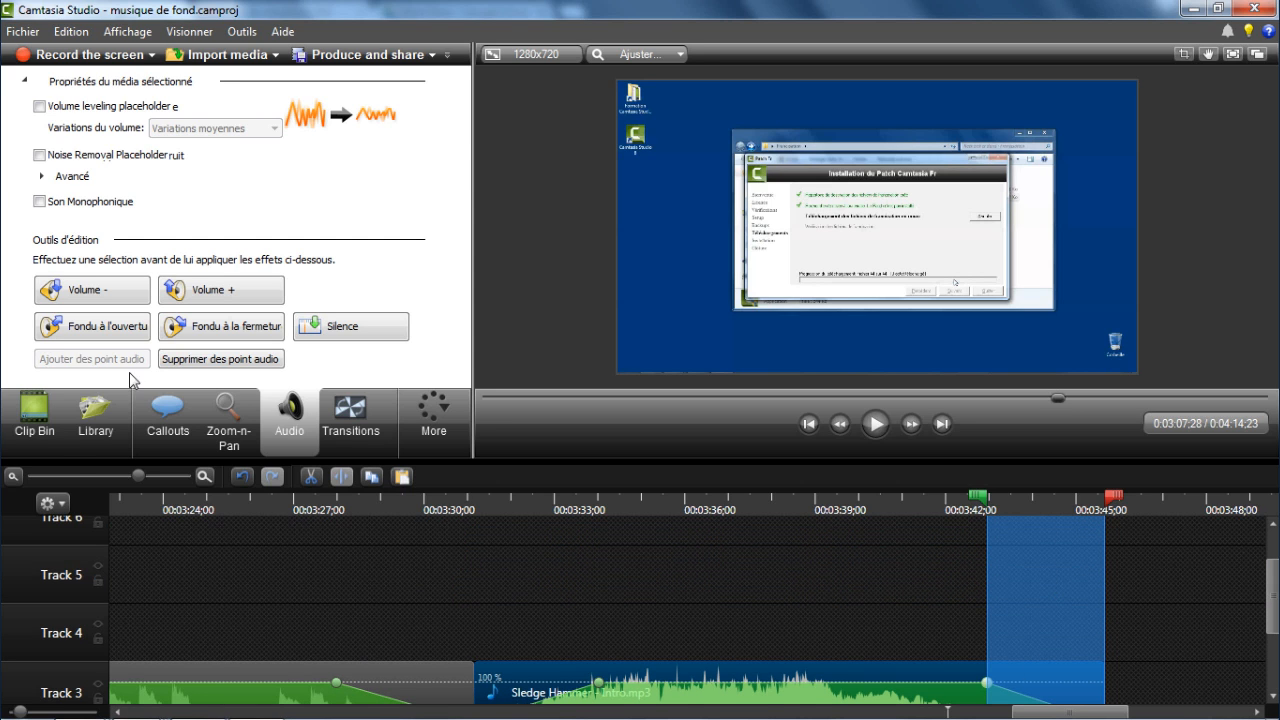
left_click(104, 475)
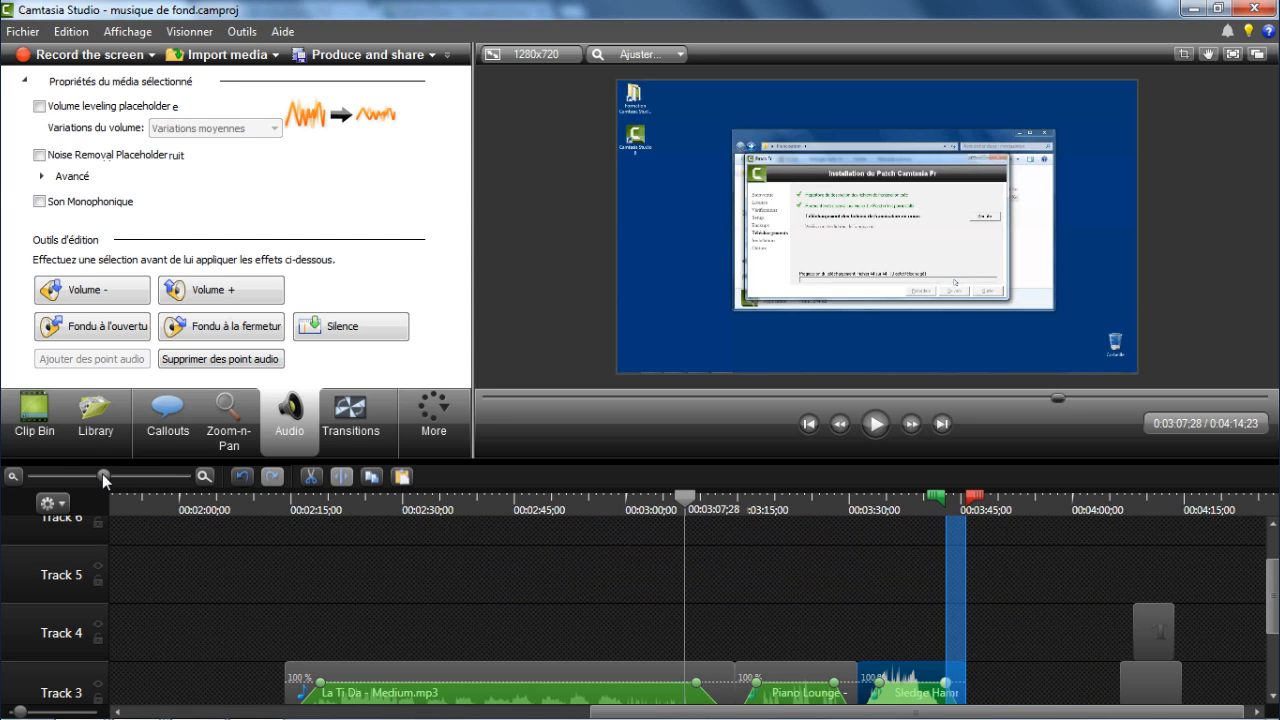
scroll(780, 710, "down", 1)
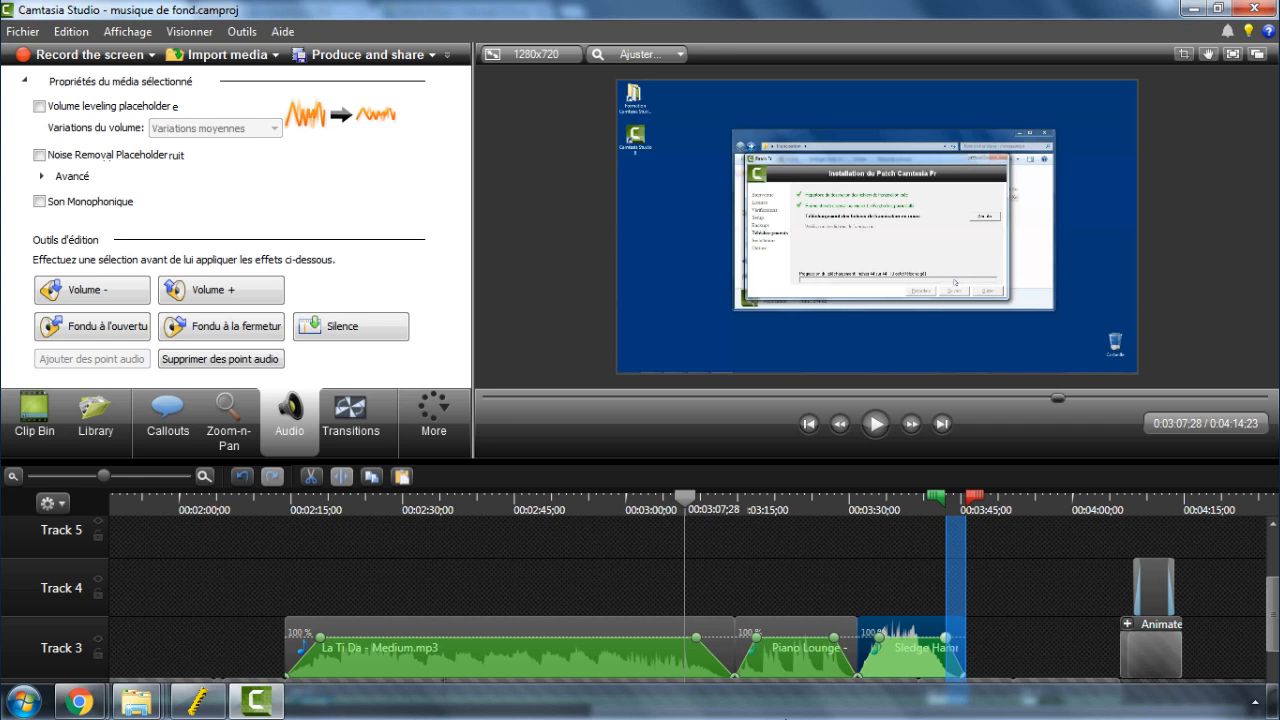
double_click(685, 499)
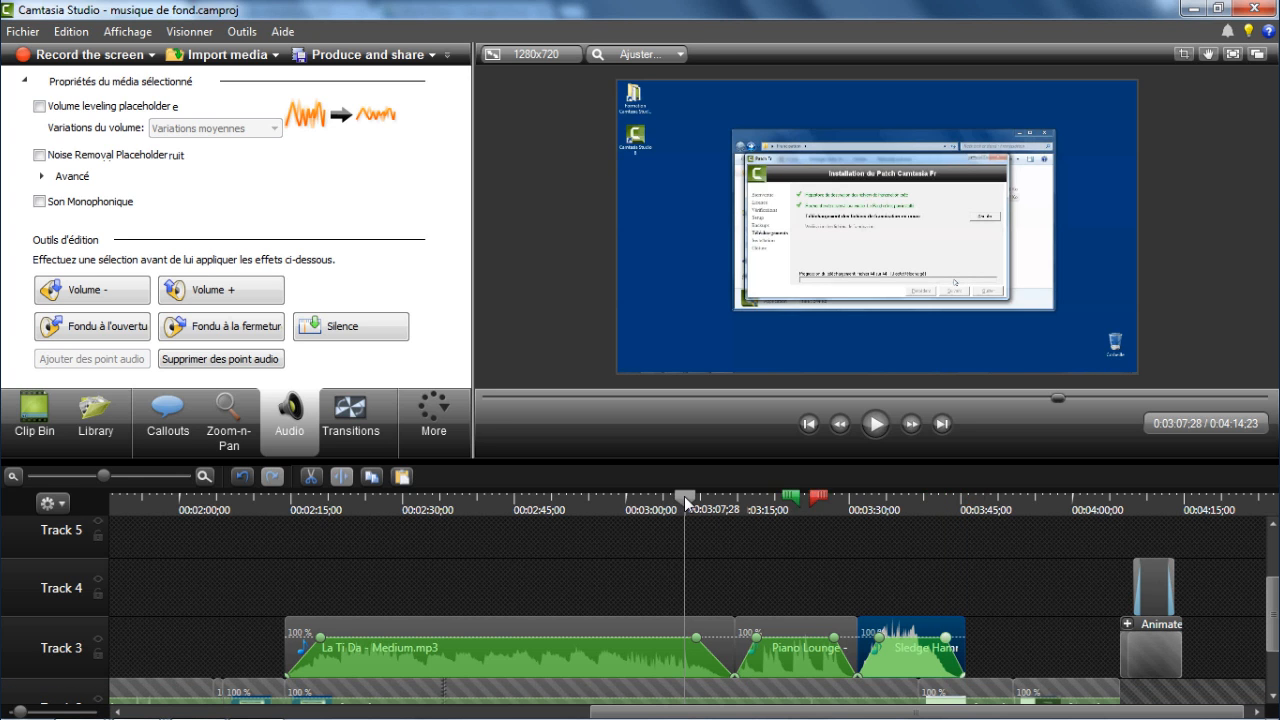
left_click_drag(1273, 593, 1273, 632)
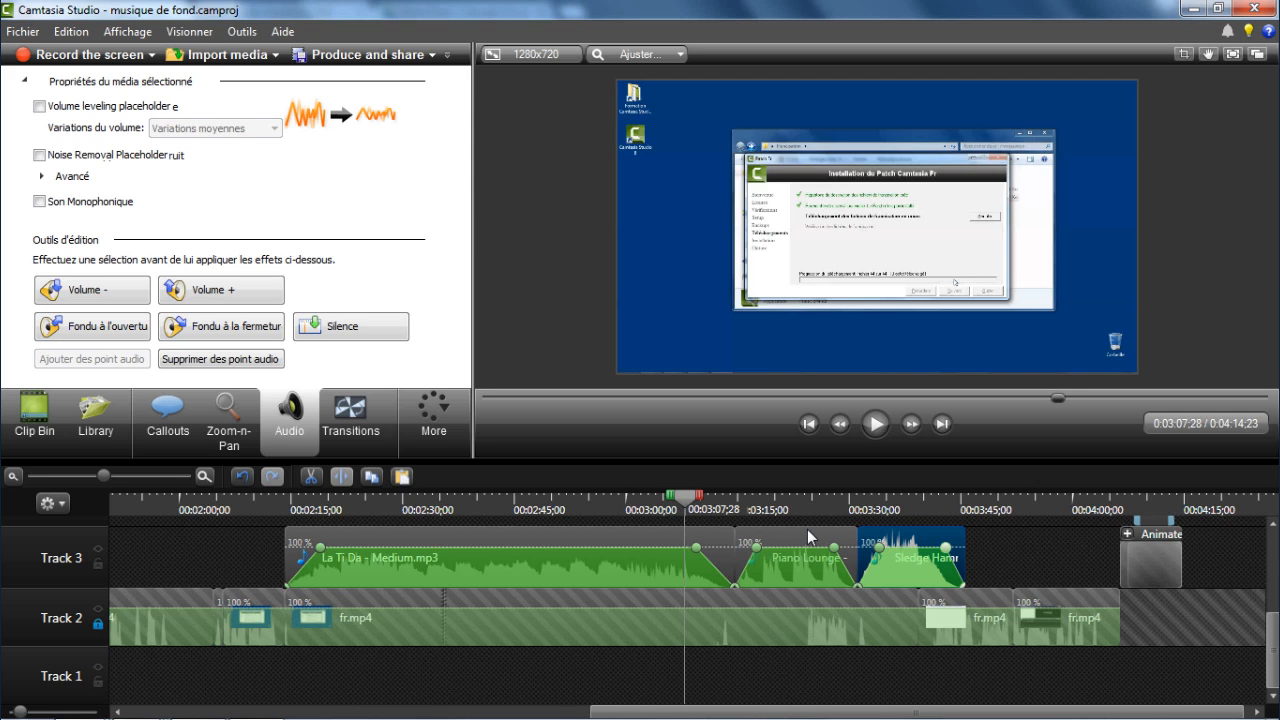
Play the transition from the Piano Lounge clip into the Sledge Hammer clip, starting from 0:03:23;24.
mouse_move(807, 529)
left_click_drag(686, 502, 806, 510)
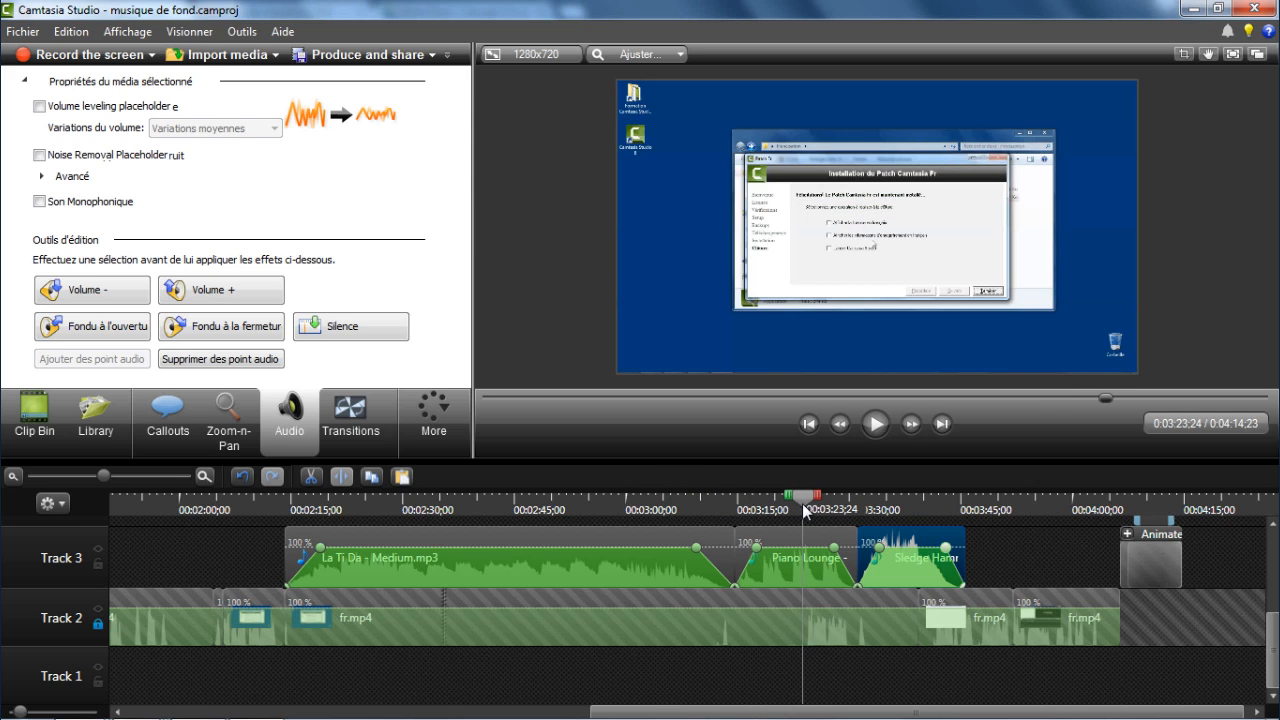
left_click(876, 424)
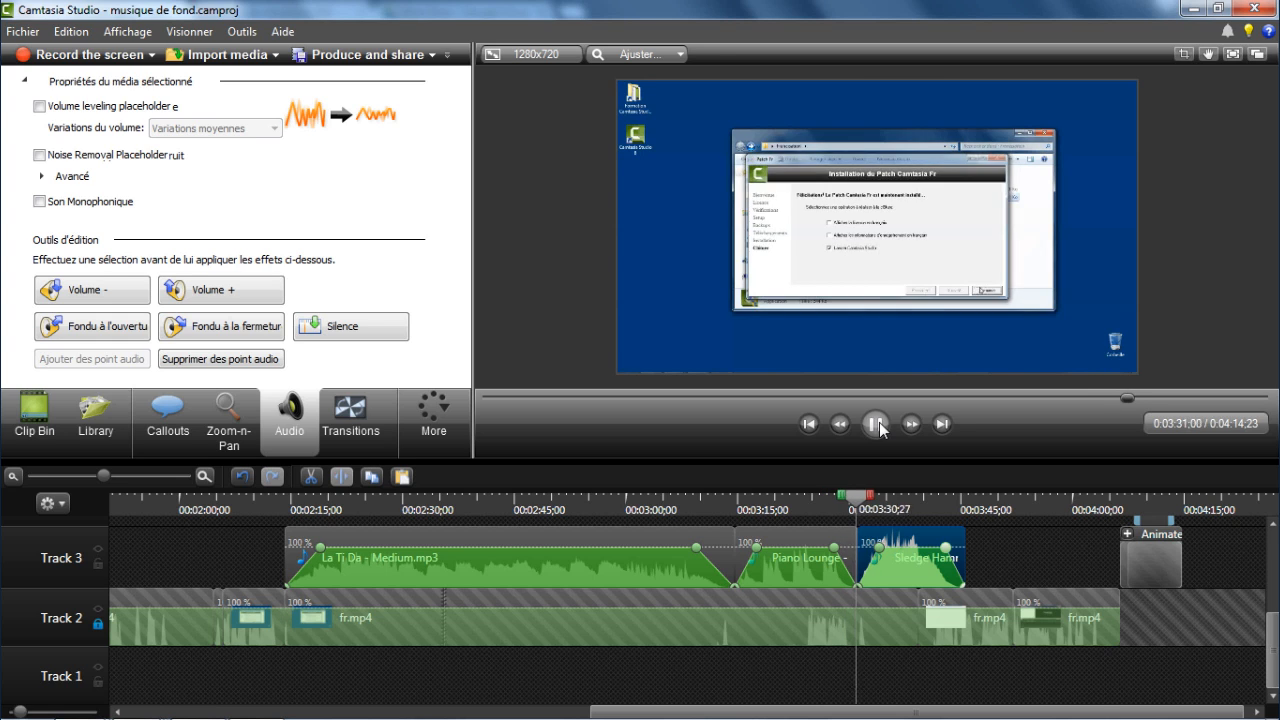
left_click(876, 424)
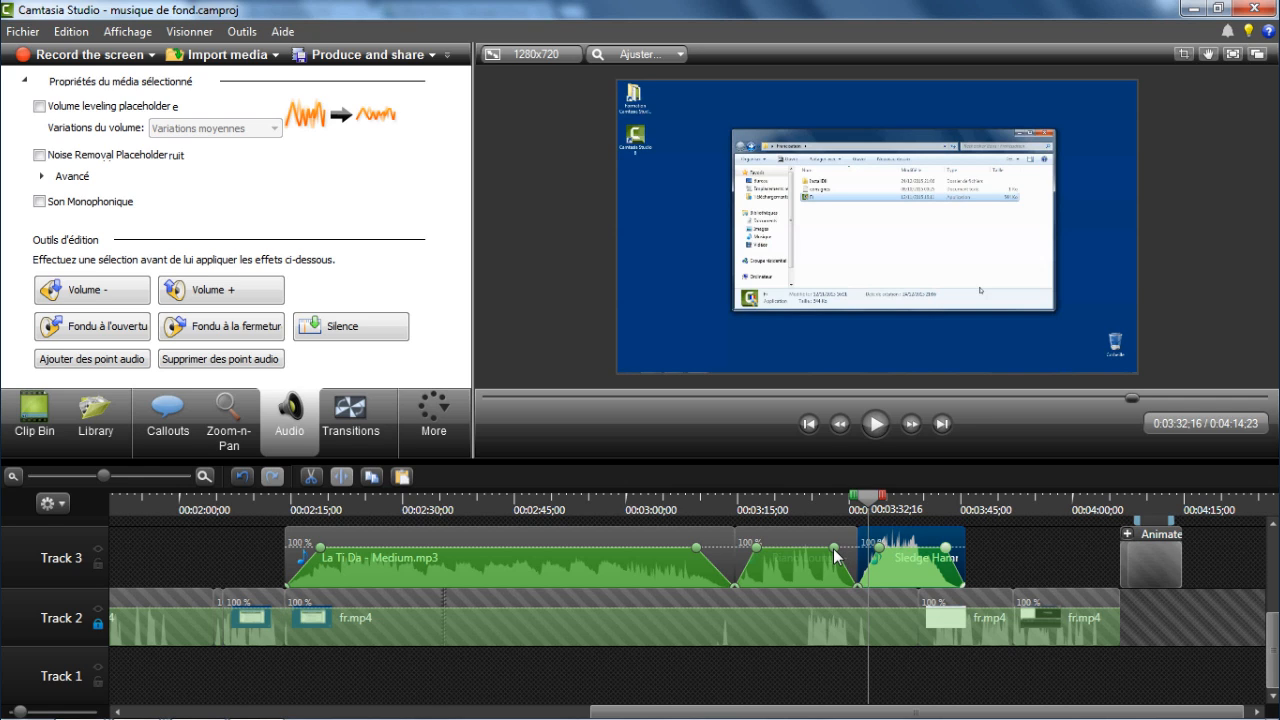
Move the Piano Lounge clip's fade-out starting point earlier and lower it to 28 %, previewing the music from 0:03:19;10.
left_click_drag(834, 547, 798, 578)
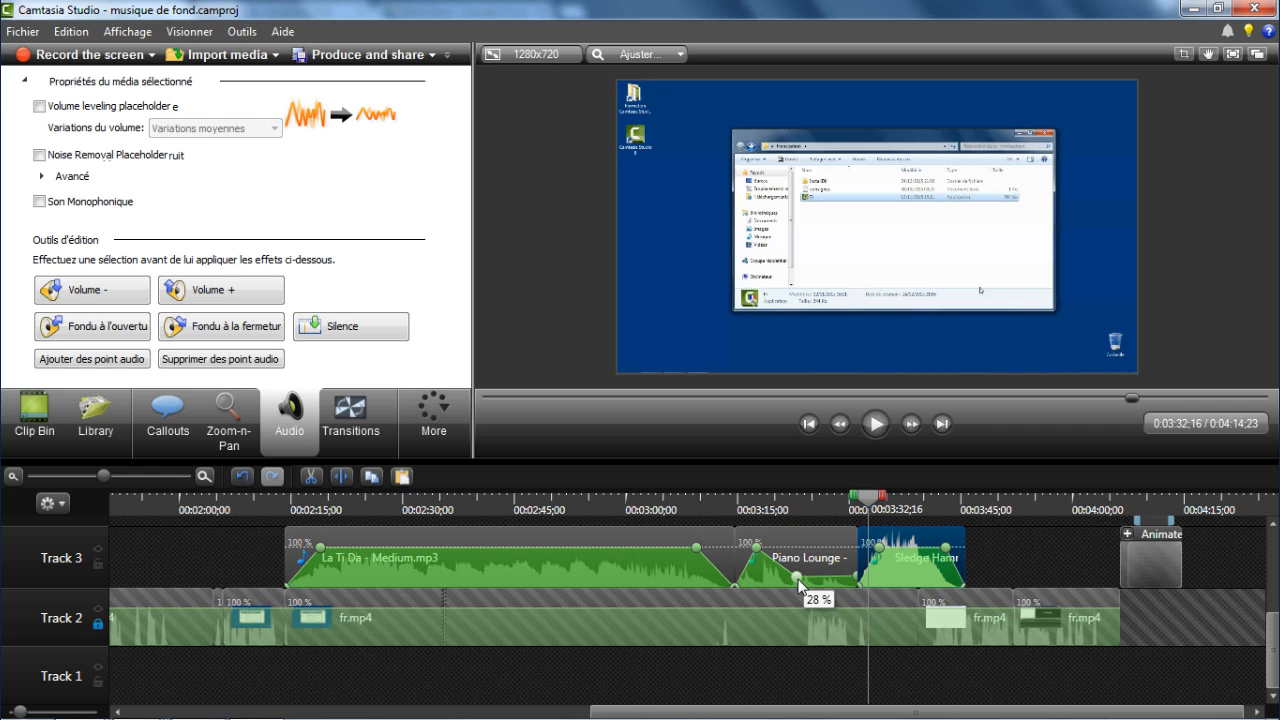
left_click(770, 503)
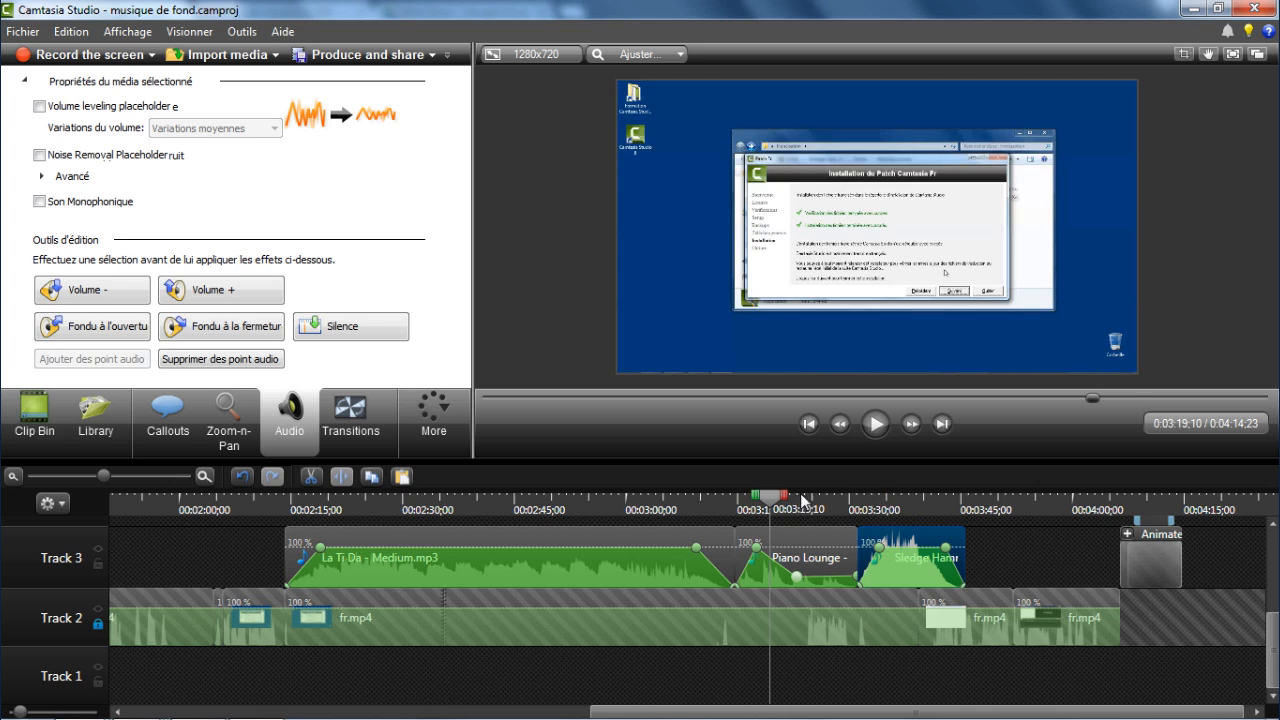
left_click(876, 436)
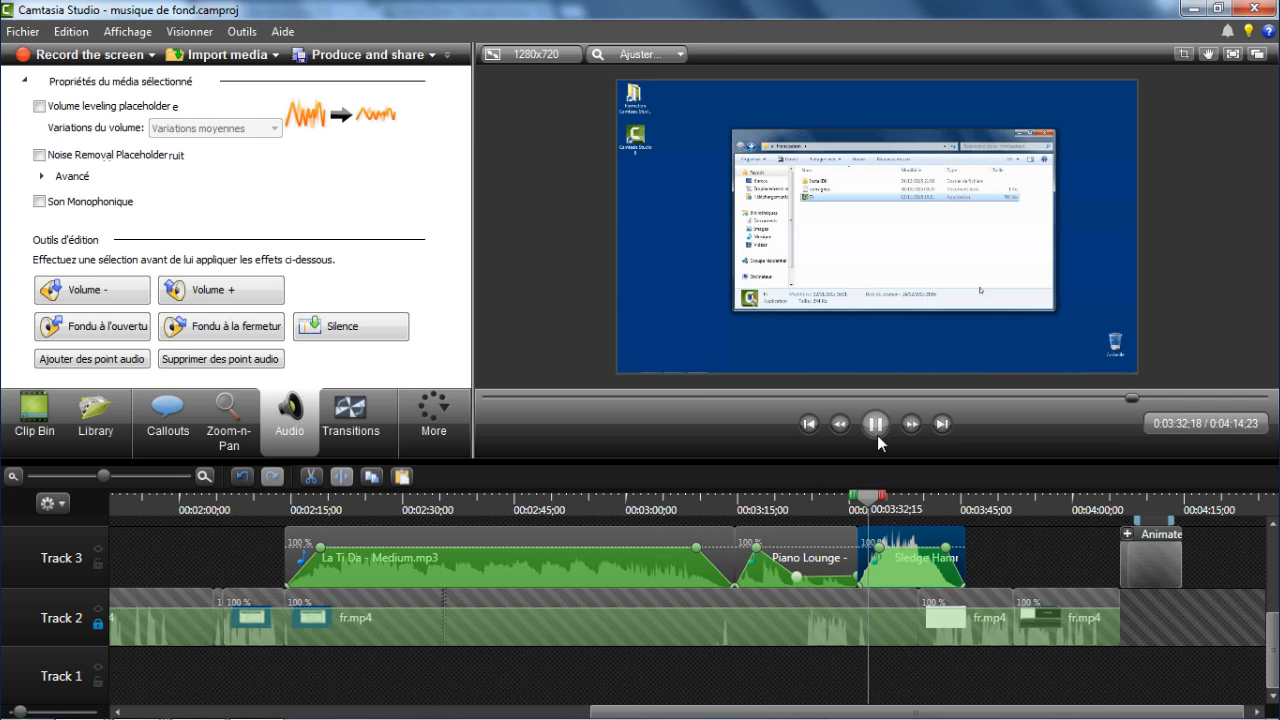
left_click(876, 425)
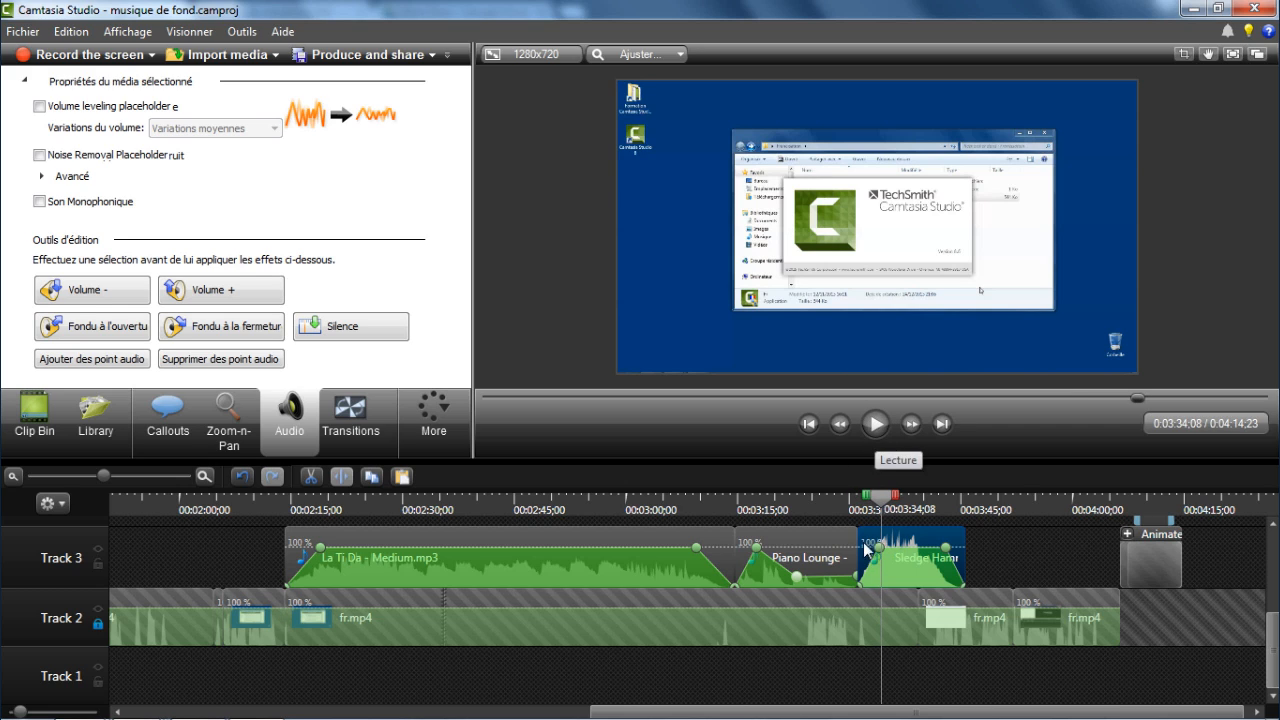
Shift the Sledge Hammer clip's first audio point slightly later at 2 %, lower its second point, and preview from 0:03:06;21.
left_click_drag(860, 585, 862, 585)
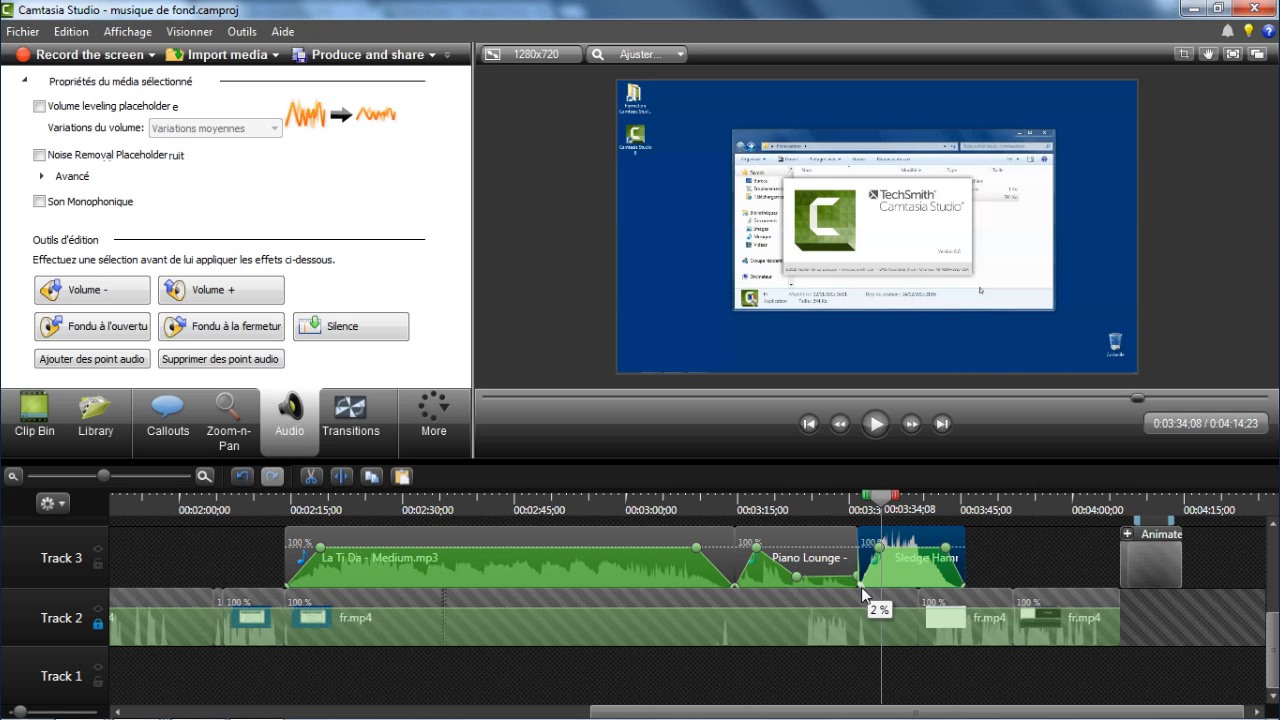
left_click_drag(877, 546, 887, 560)
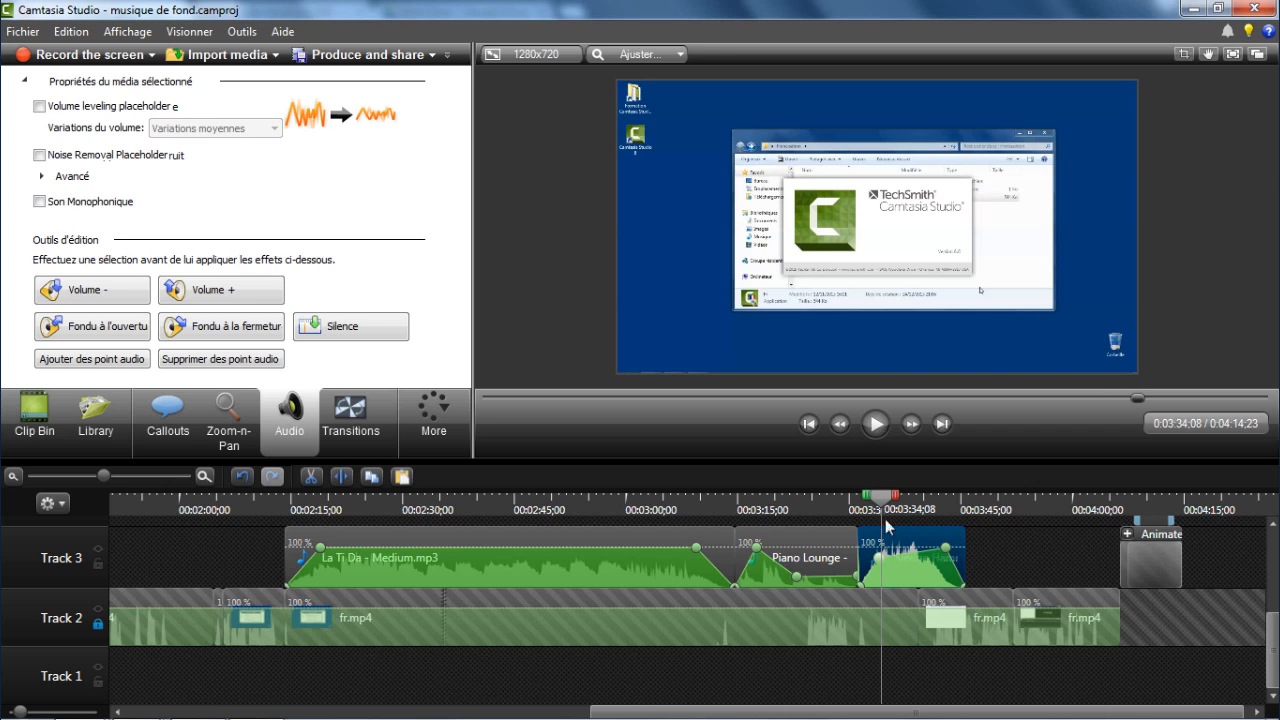
left_click_drag(885, 500, 676, 522)
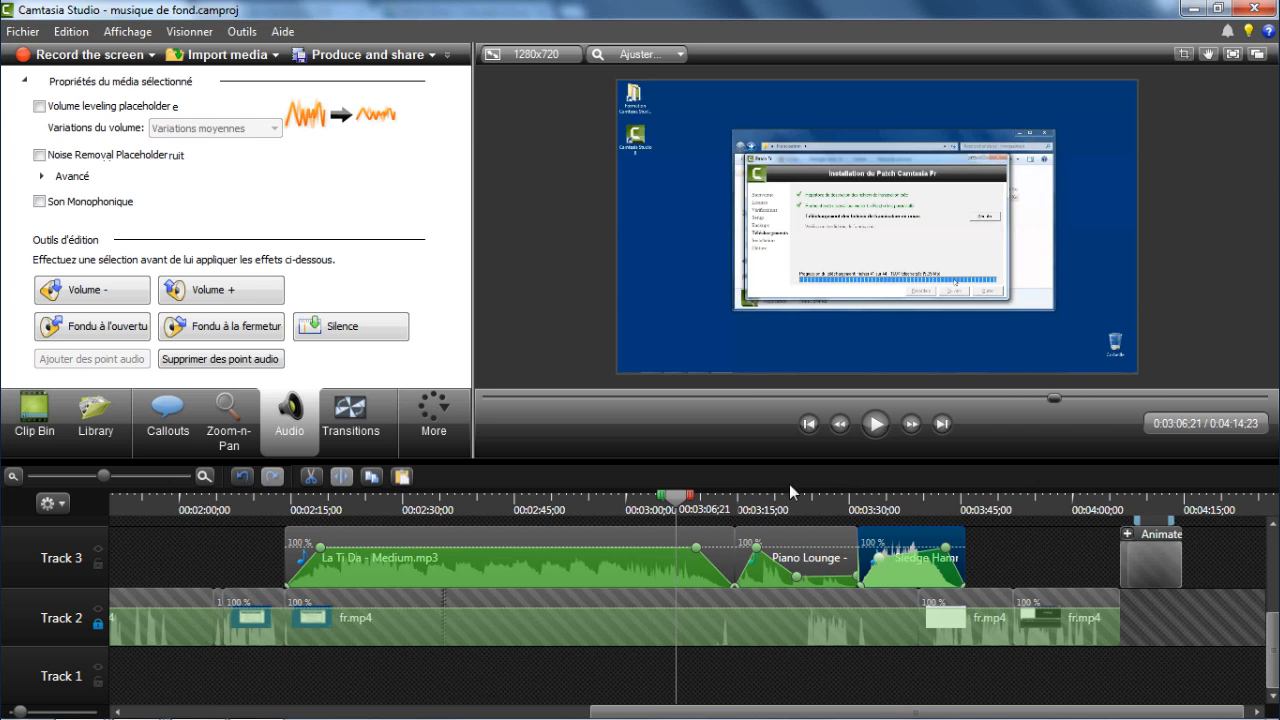
left_click(875, 424)
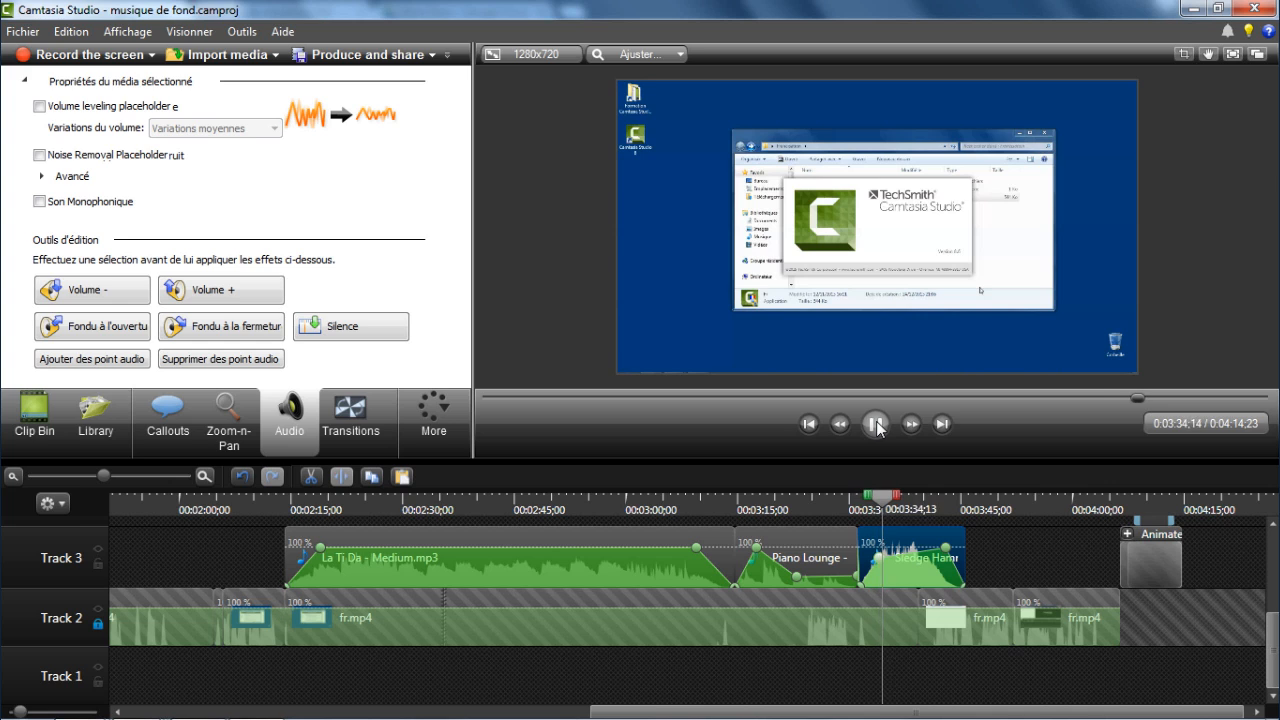
left_click(876, 425)
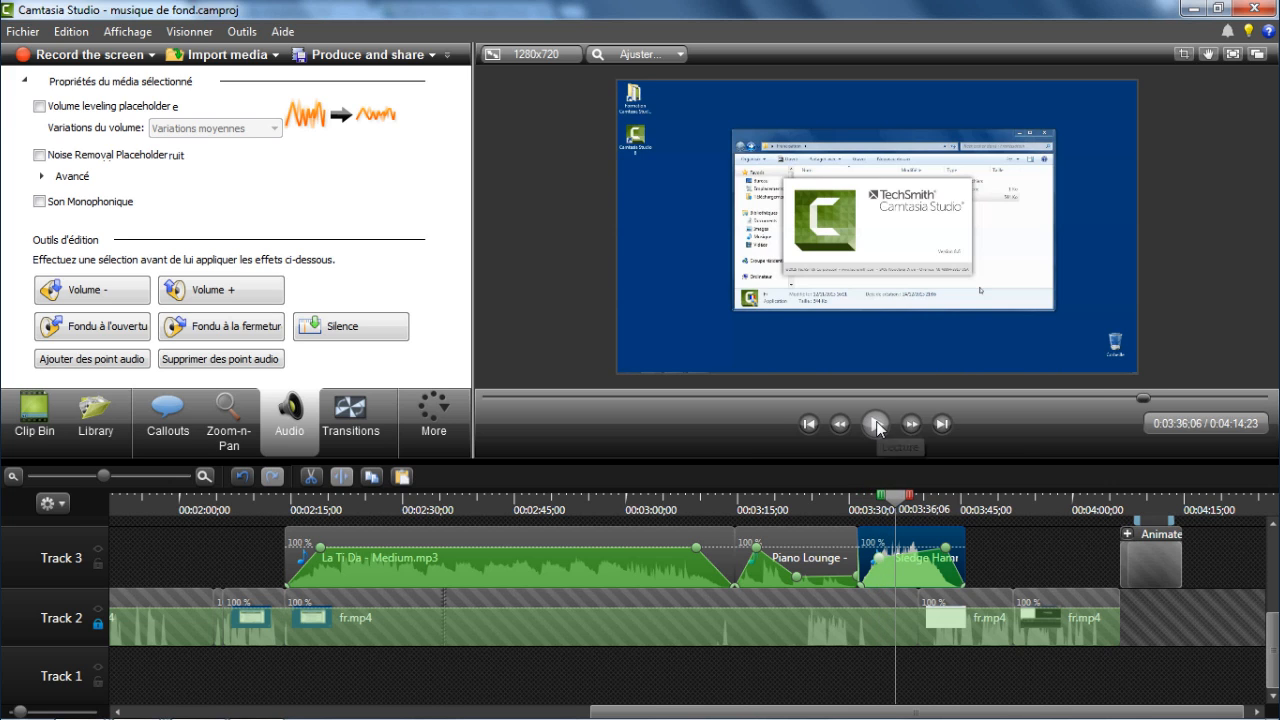
Cut the short loud opening of the Sledge Hammer clip, from 0:03:31;05 to 0:03:31;12.
left_click_drag(906, 505, 857, 555)
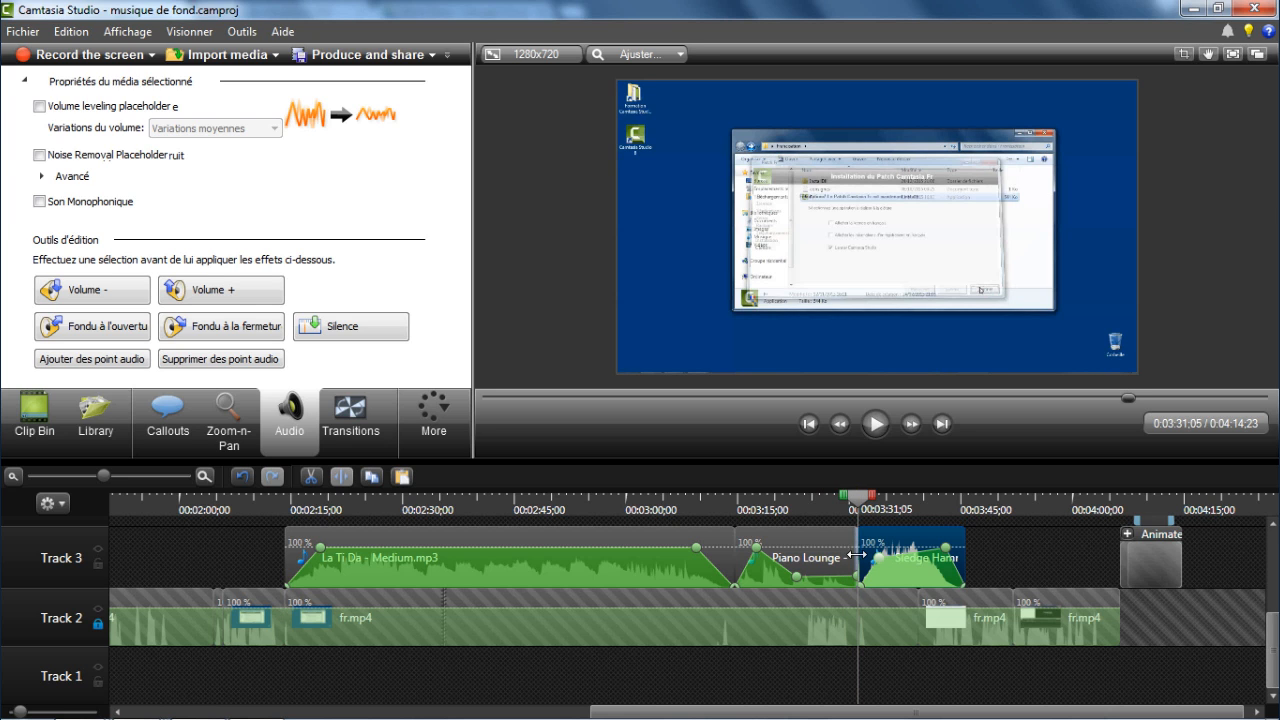
left_click(144, 473)
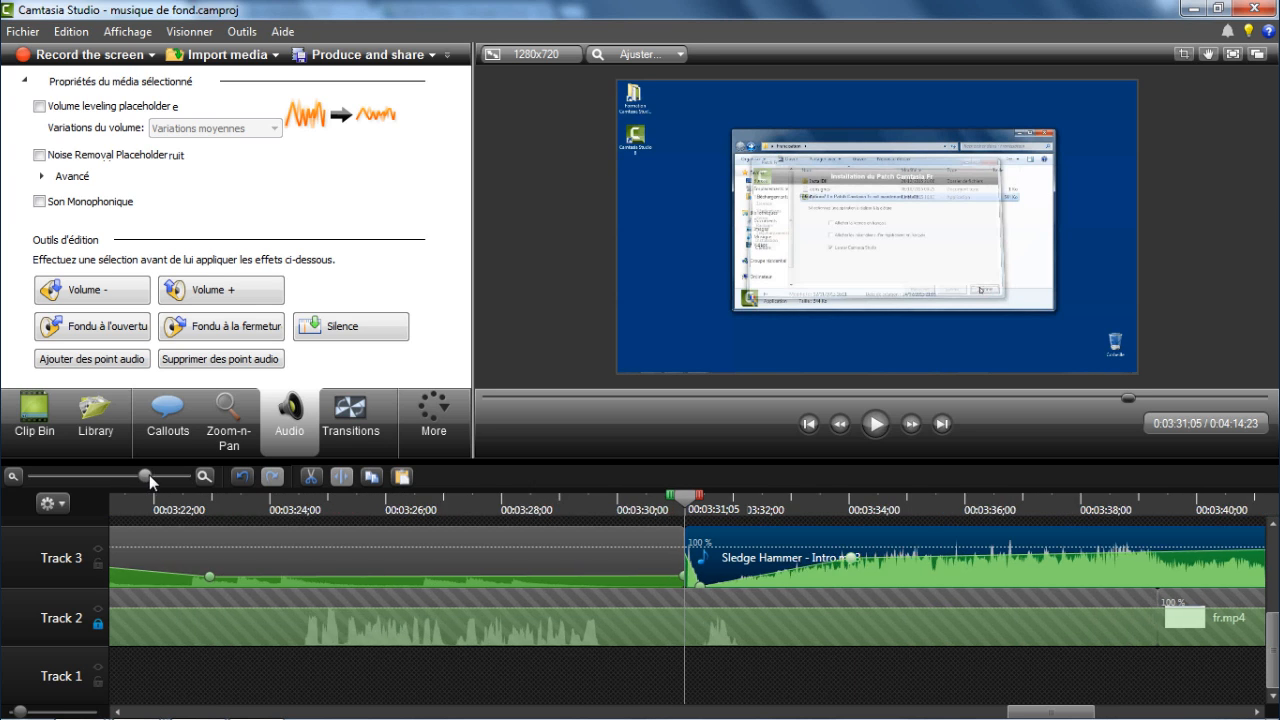
left_click_drag(149, 475, 155, 474)
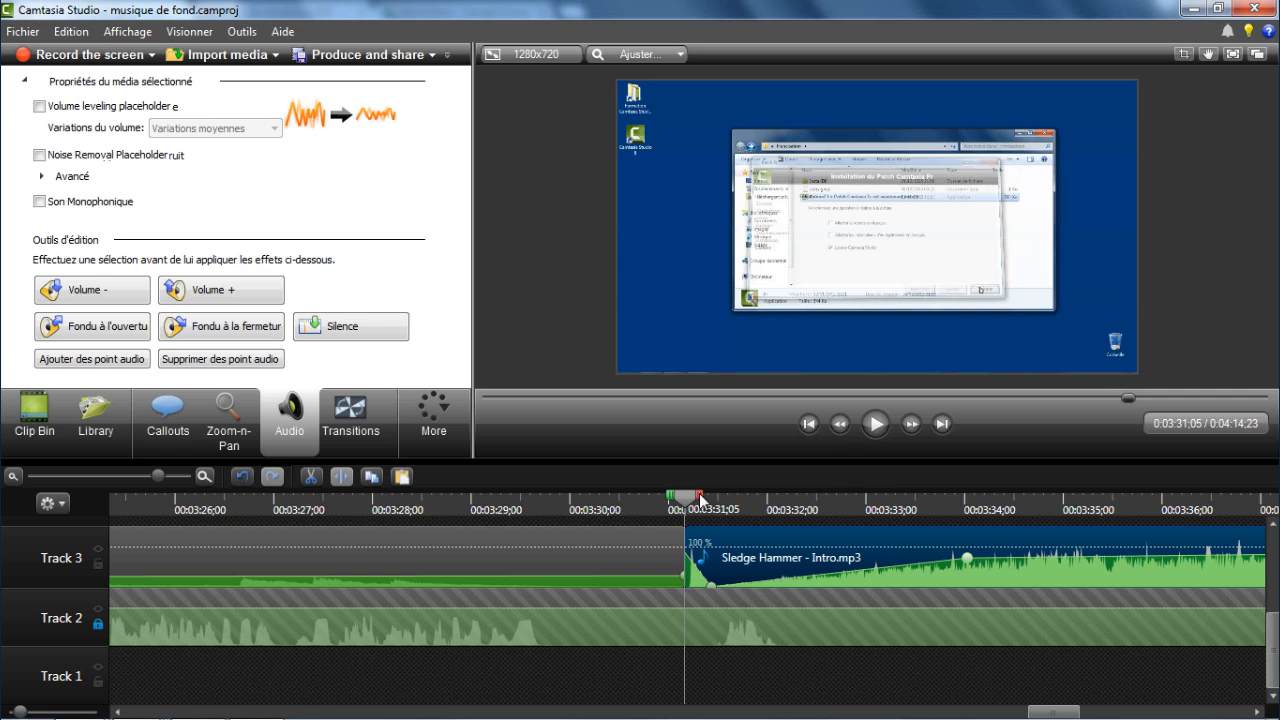
left_click_drag(700, 497, 724, 500)
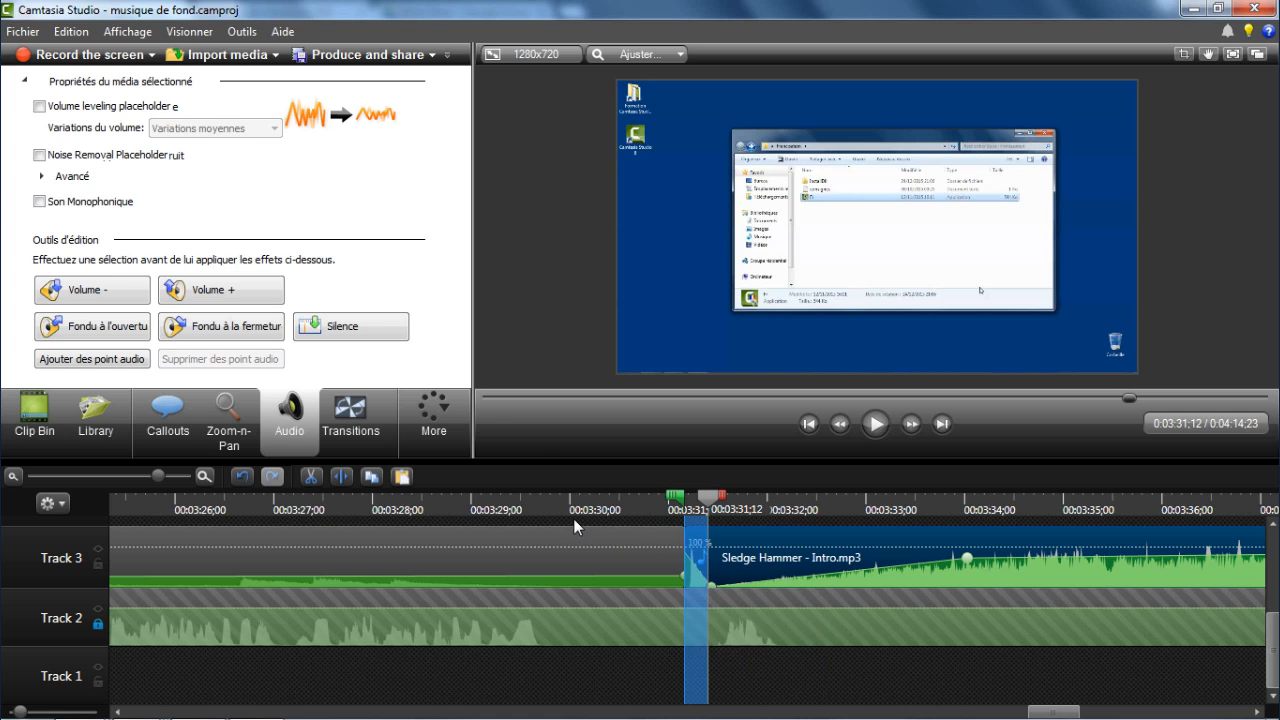
left_click(312, 478)
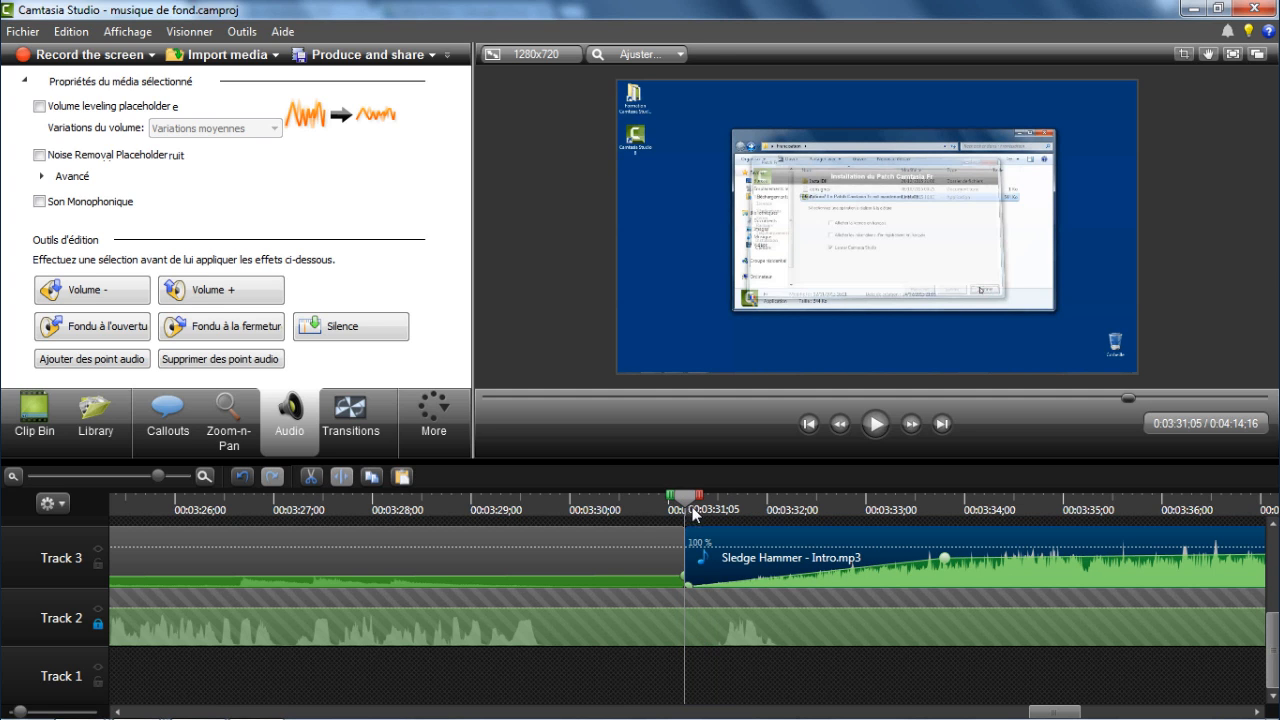
Play the transition into the trimmed Sledge Hammer clip, starting from about 0:03:26;00.
left_click_drag(688, 497, 180, 512)
left_click(877, 423)
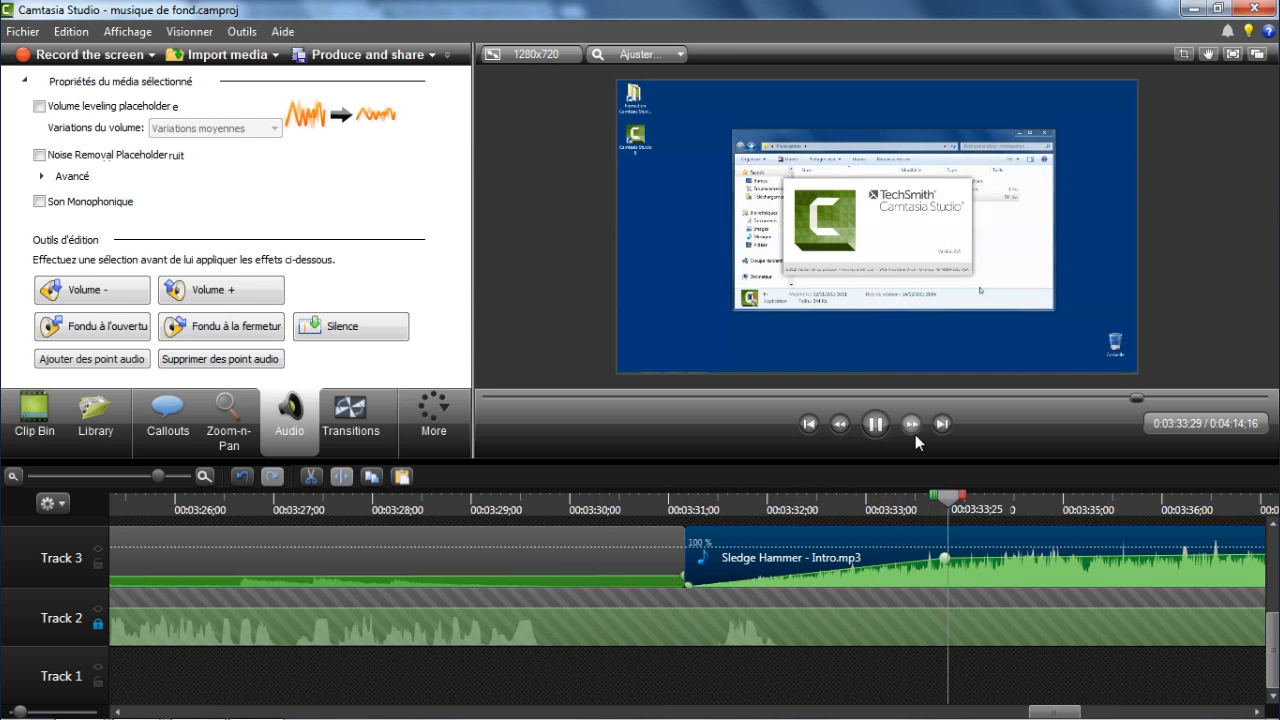
left_click(875, 424)
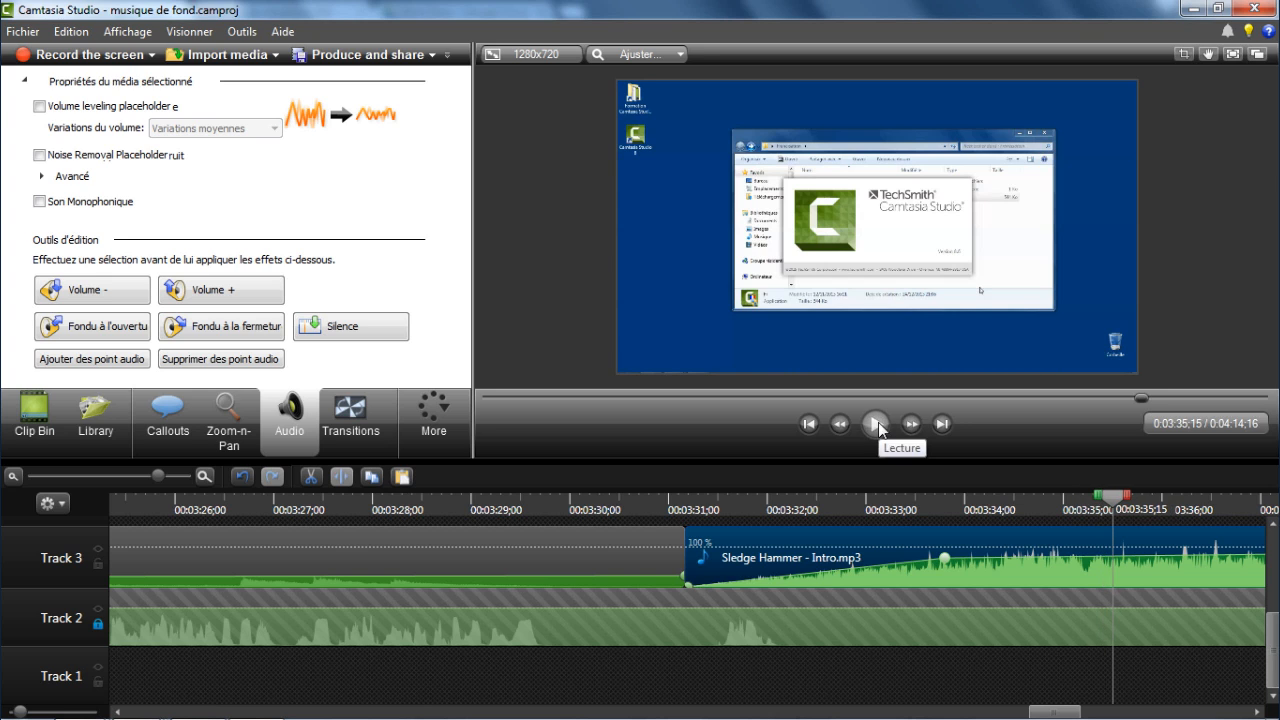
Place the playhead at 0:03:28;21, deselect the Sledge Hammer clip, and review the three music clips together on Track 3.
left_click(441, 501)
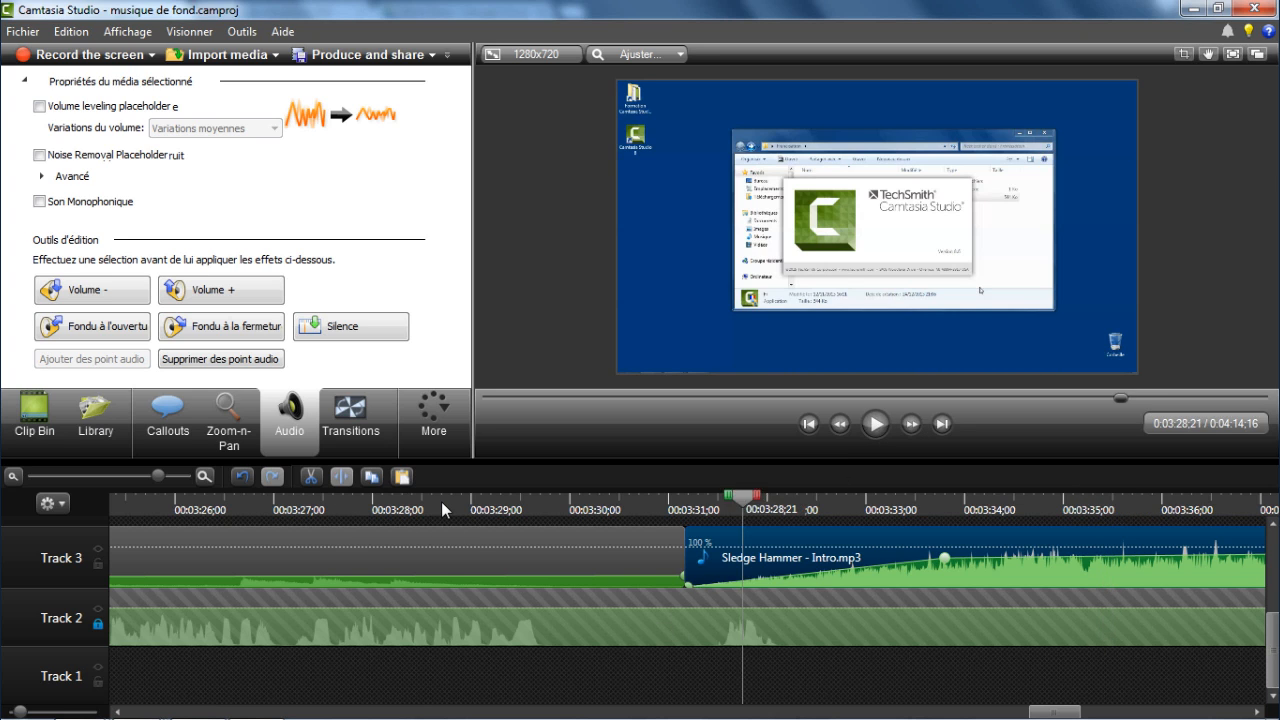
left_click(113, 477)
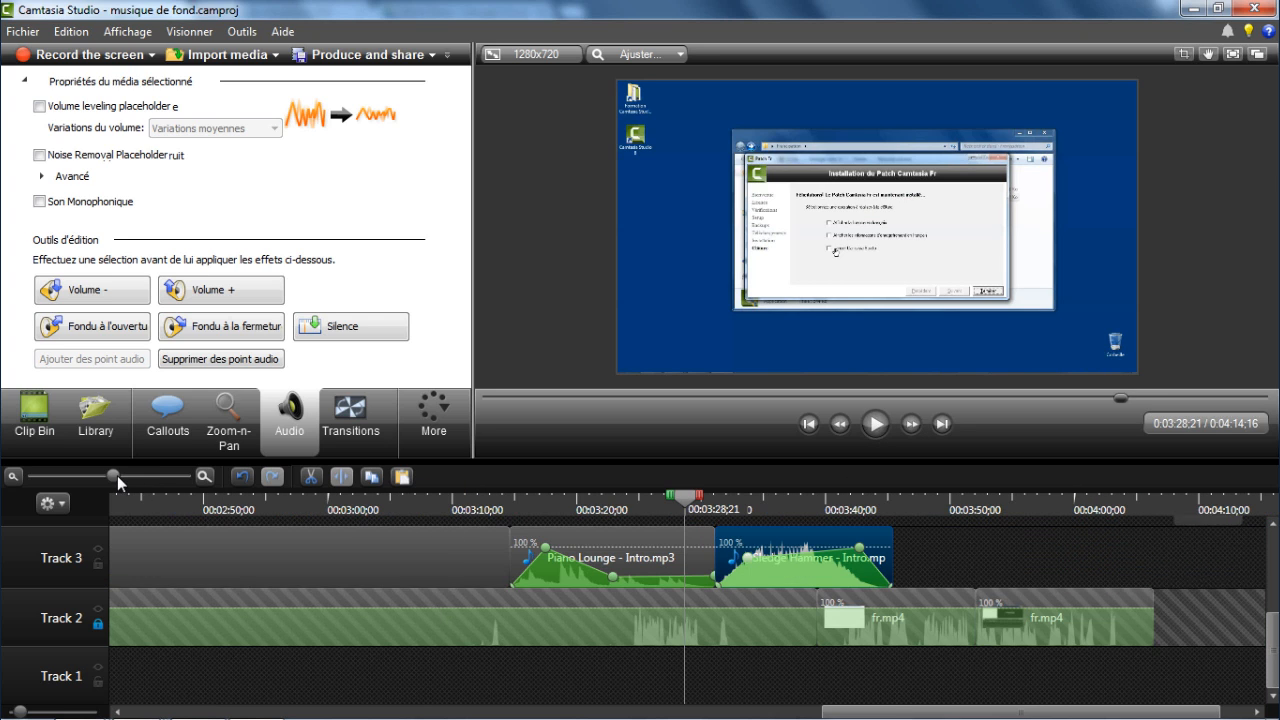
left_click(104, 475)
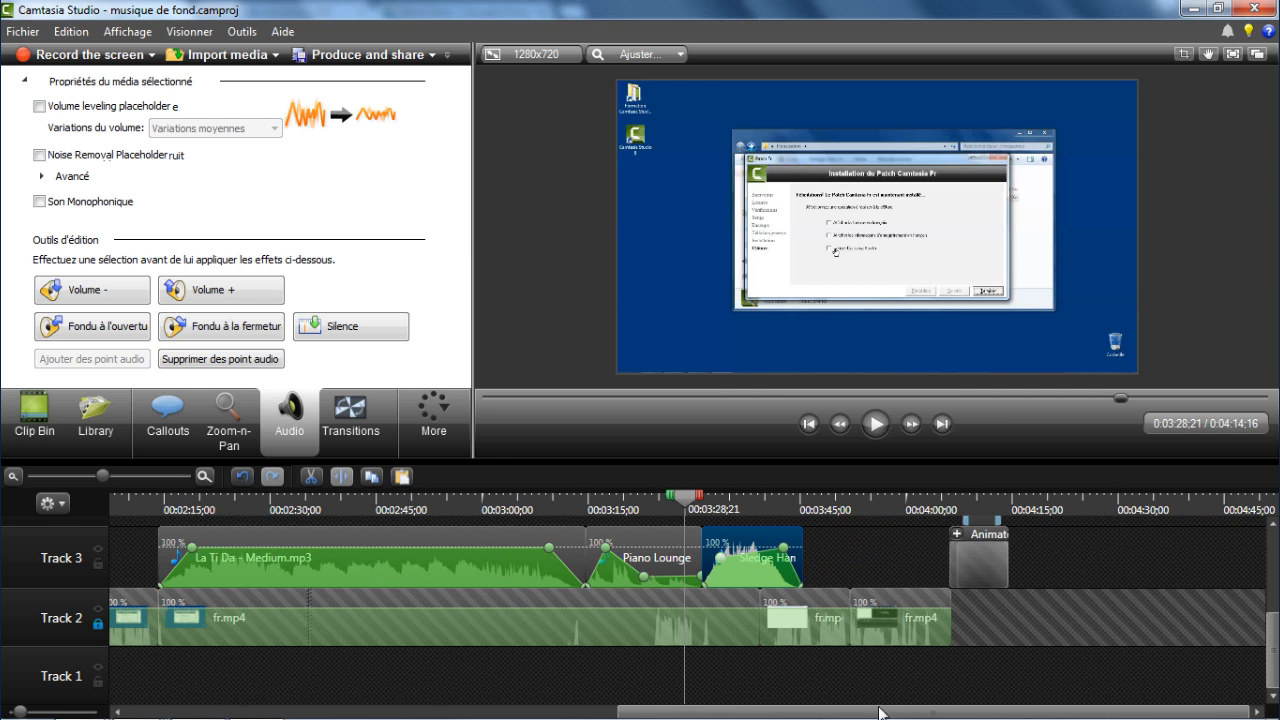
left_click(834, 662)
left_click_drag(830, 706, 670, 714)
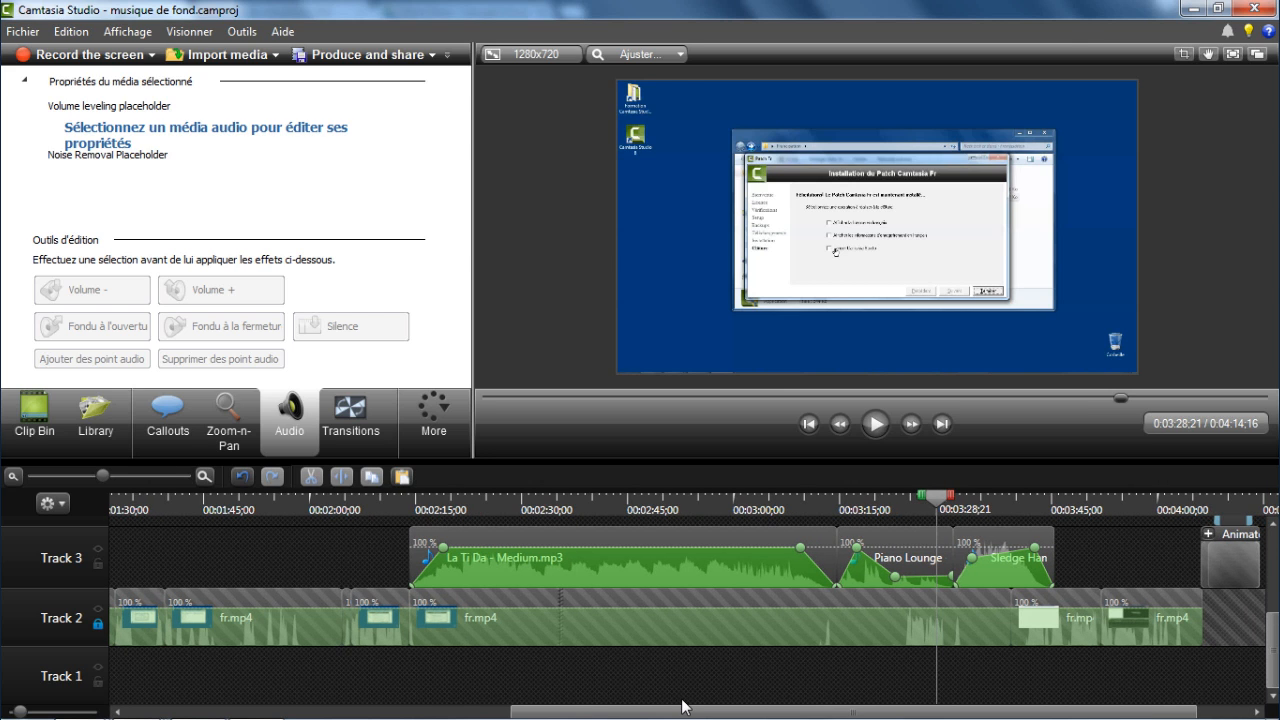